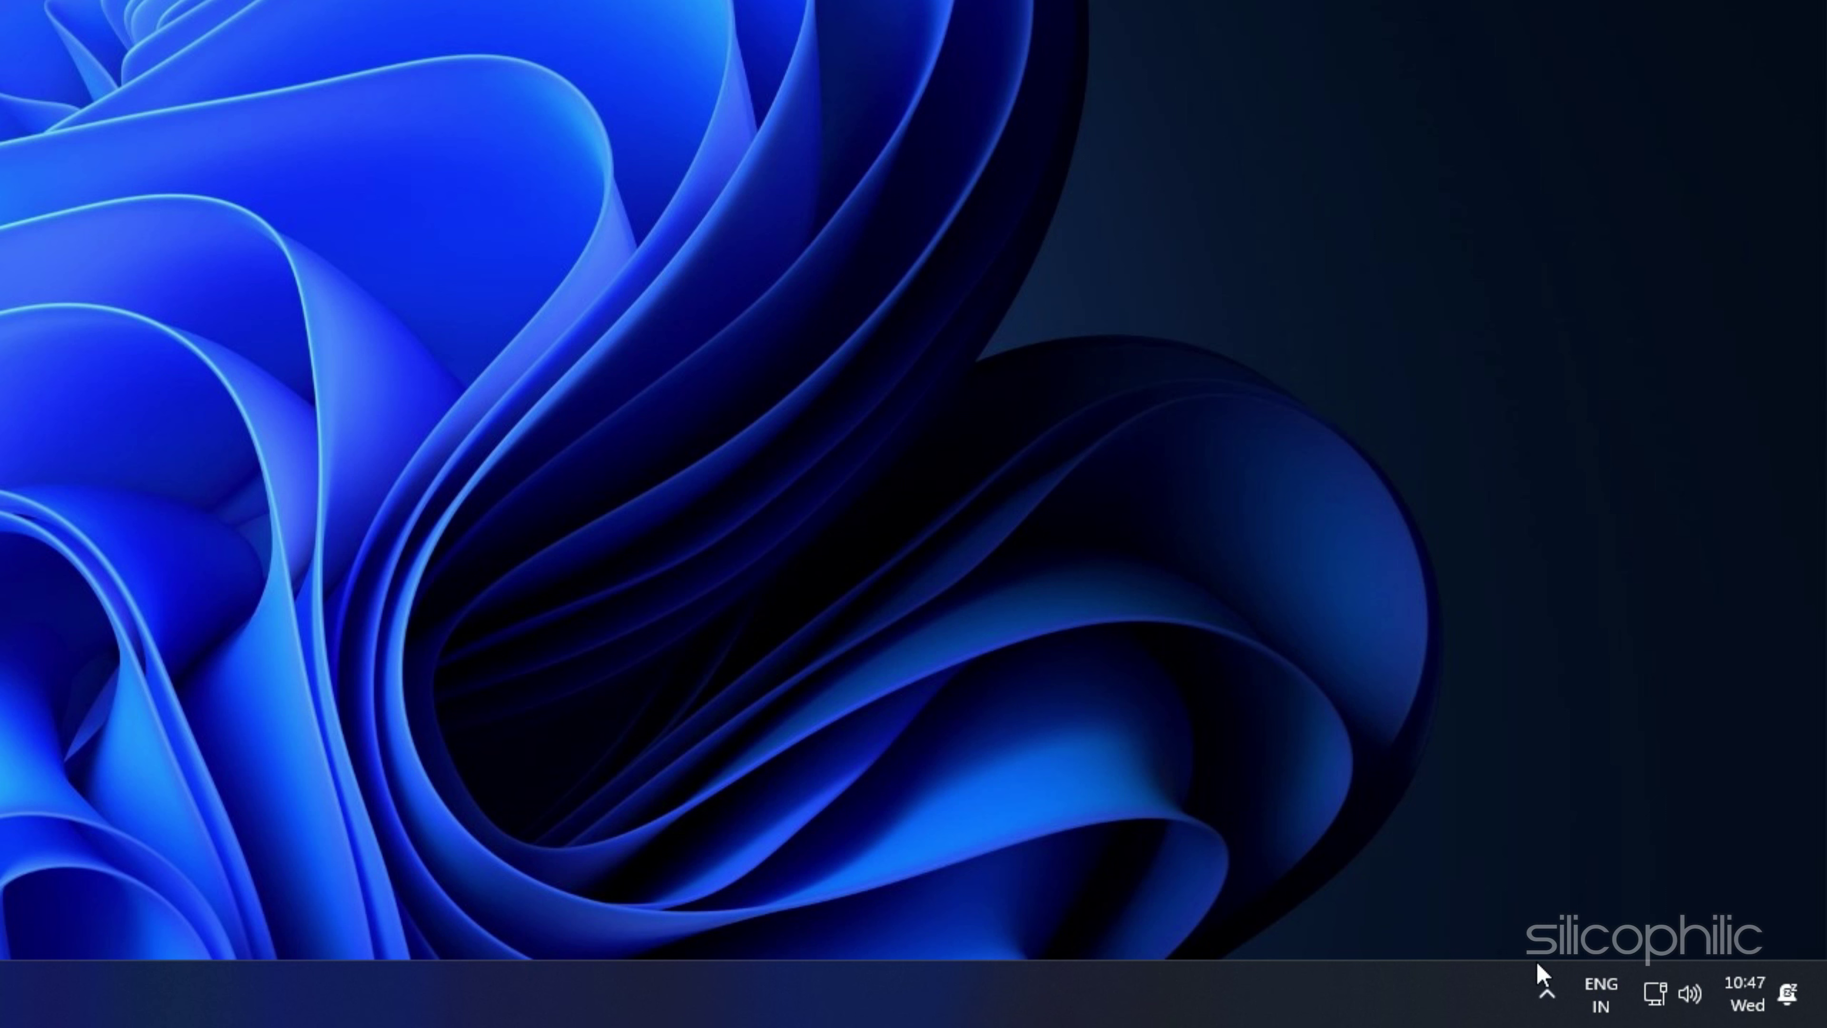
Step: Quit OneDrive from the hidden tray icons via its Pause syncing menu and confirm
left_click(1546, 992)
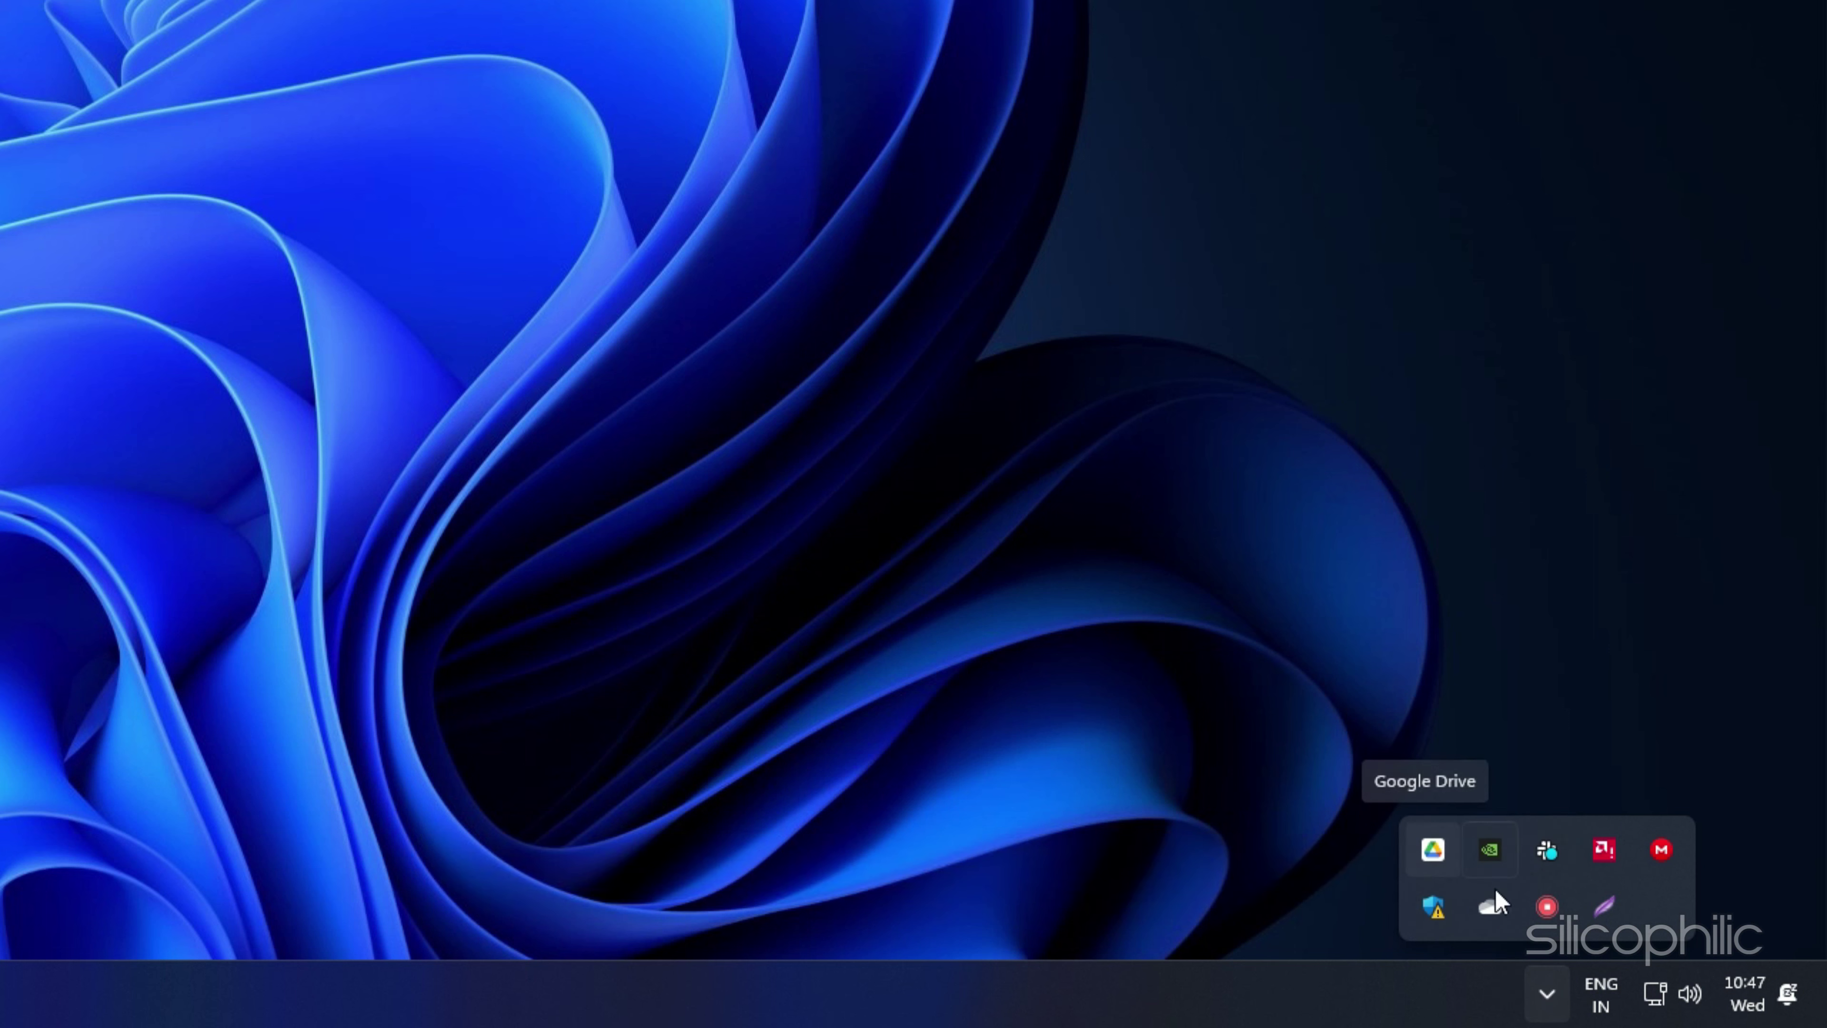
right_click(1492, 908)
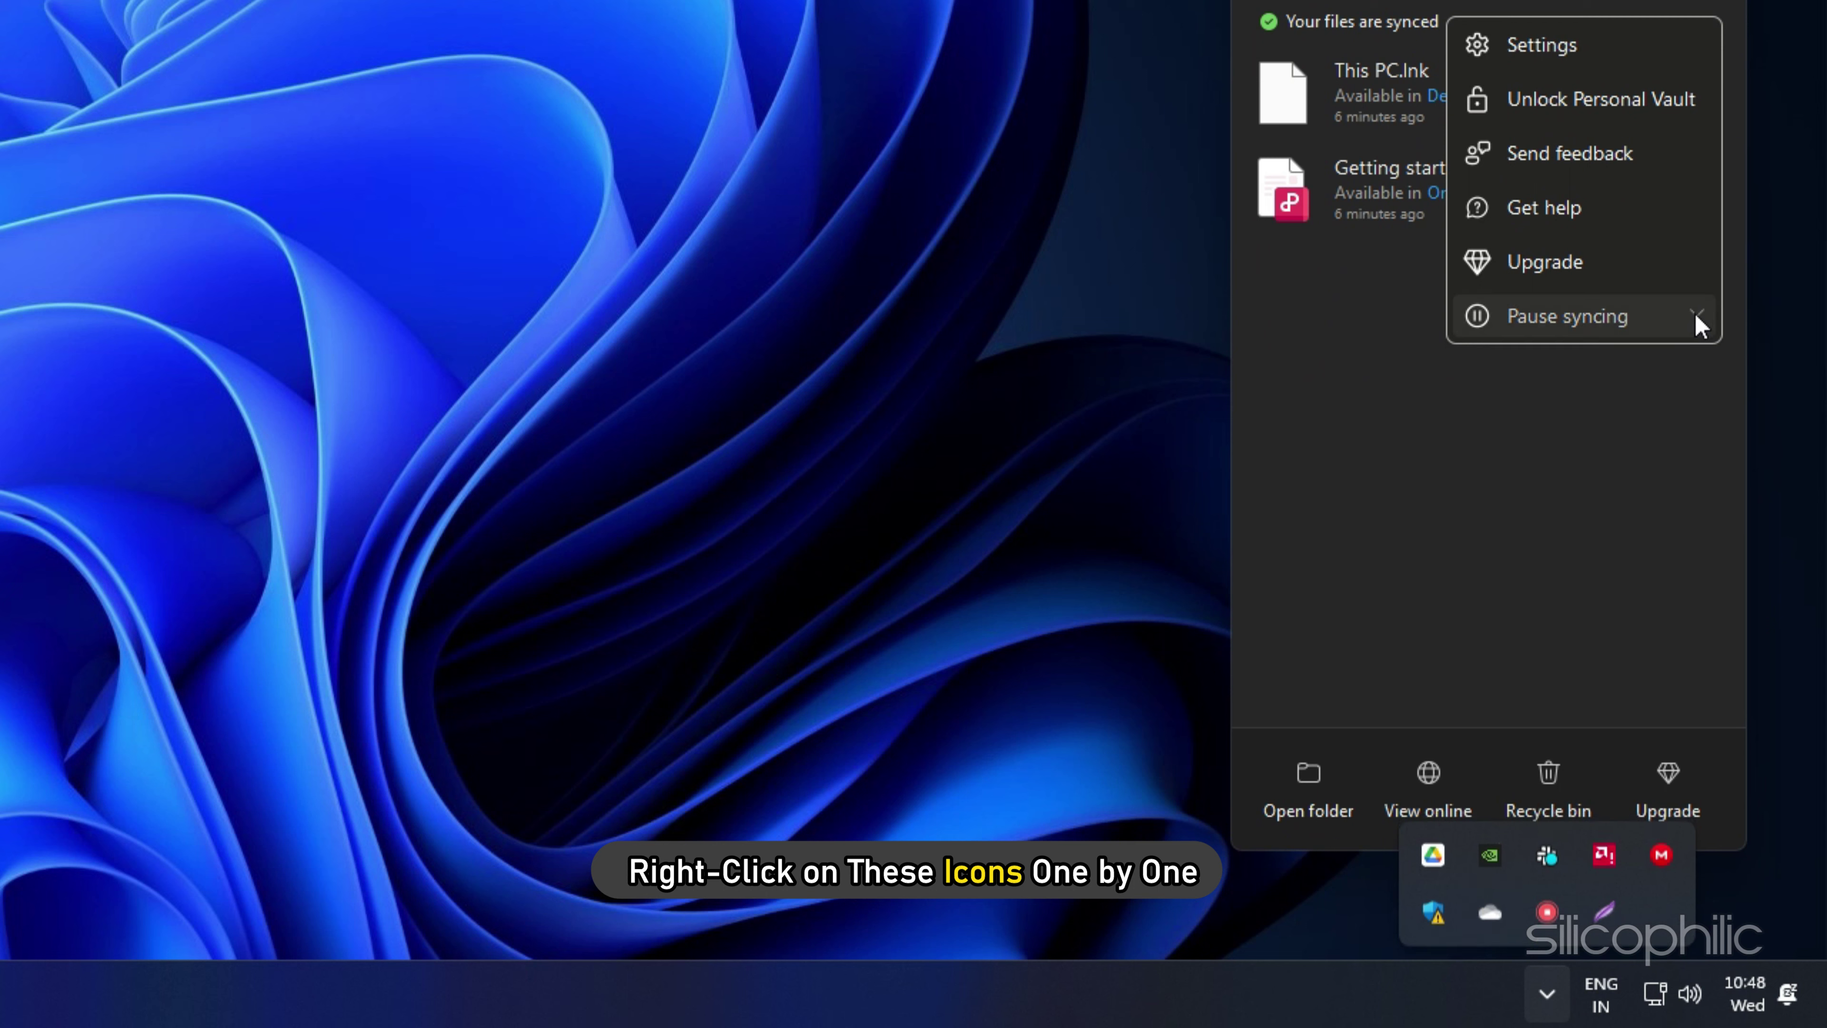
left_click(1696, 314)
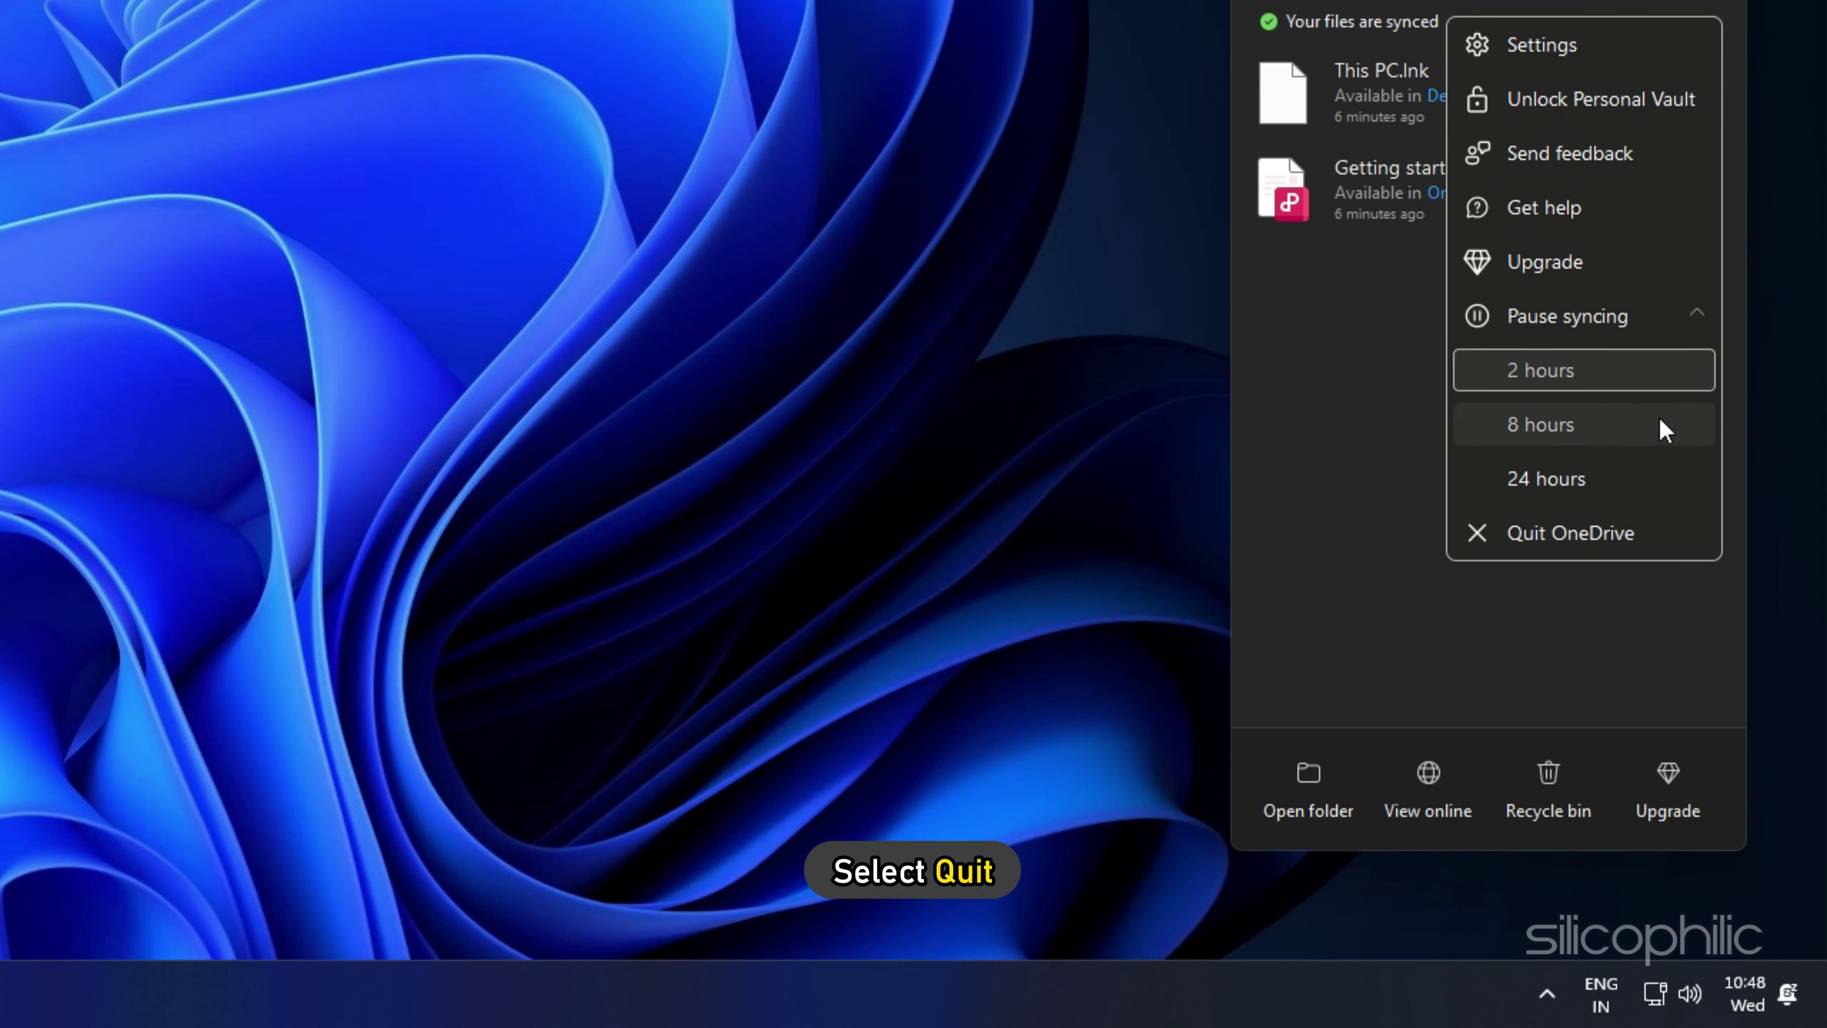
left_click(1565, 534)
left_click(516, 263)
Step: Bring up Google Drive's panel from the tray and open its settings menu
left_click(1547, 992)
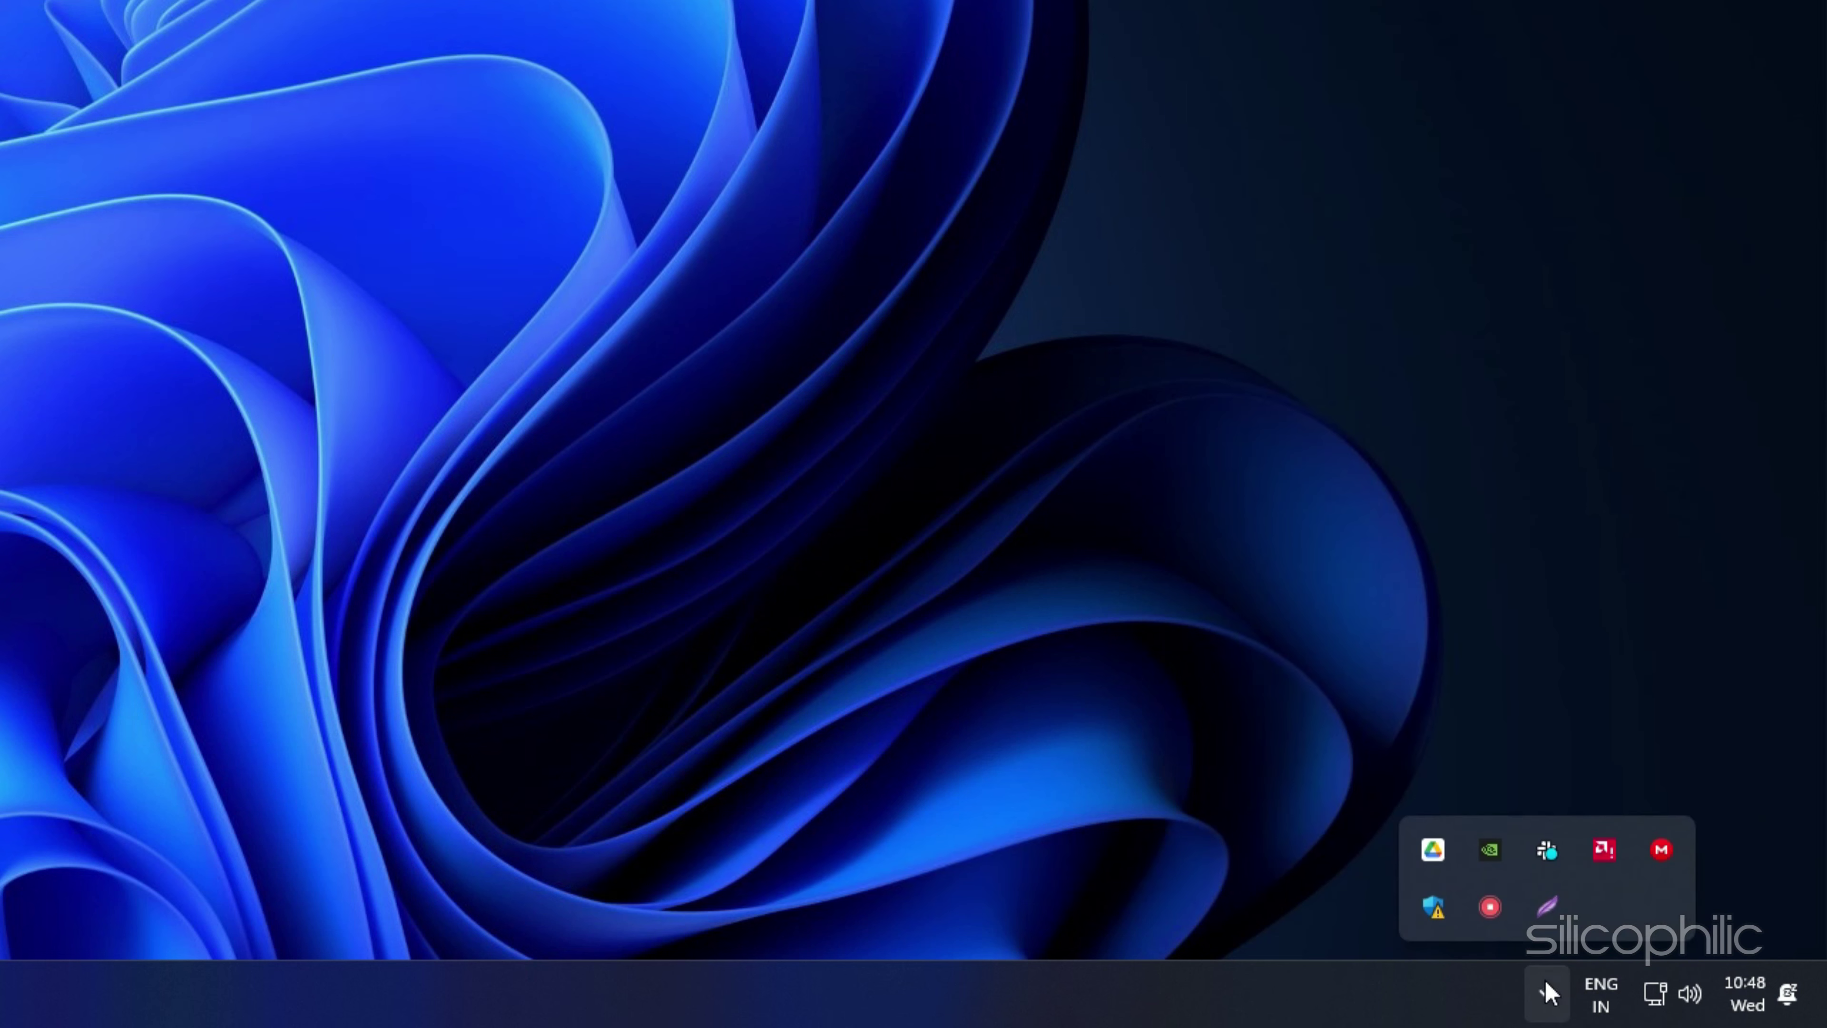
left_click(1433, 849)
left_click(1417, 273)
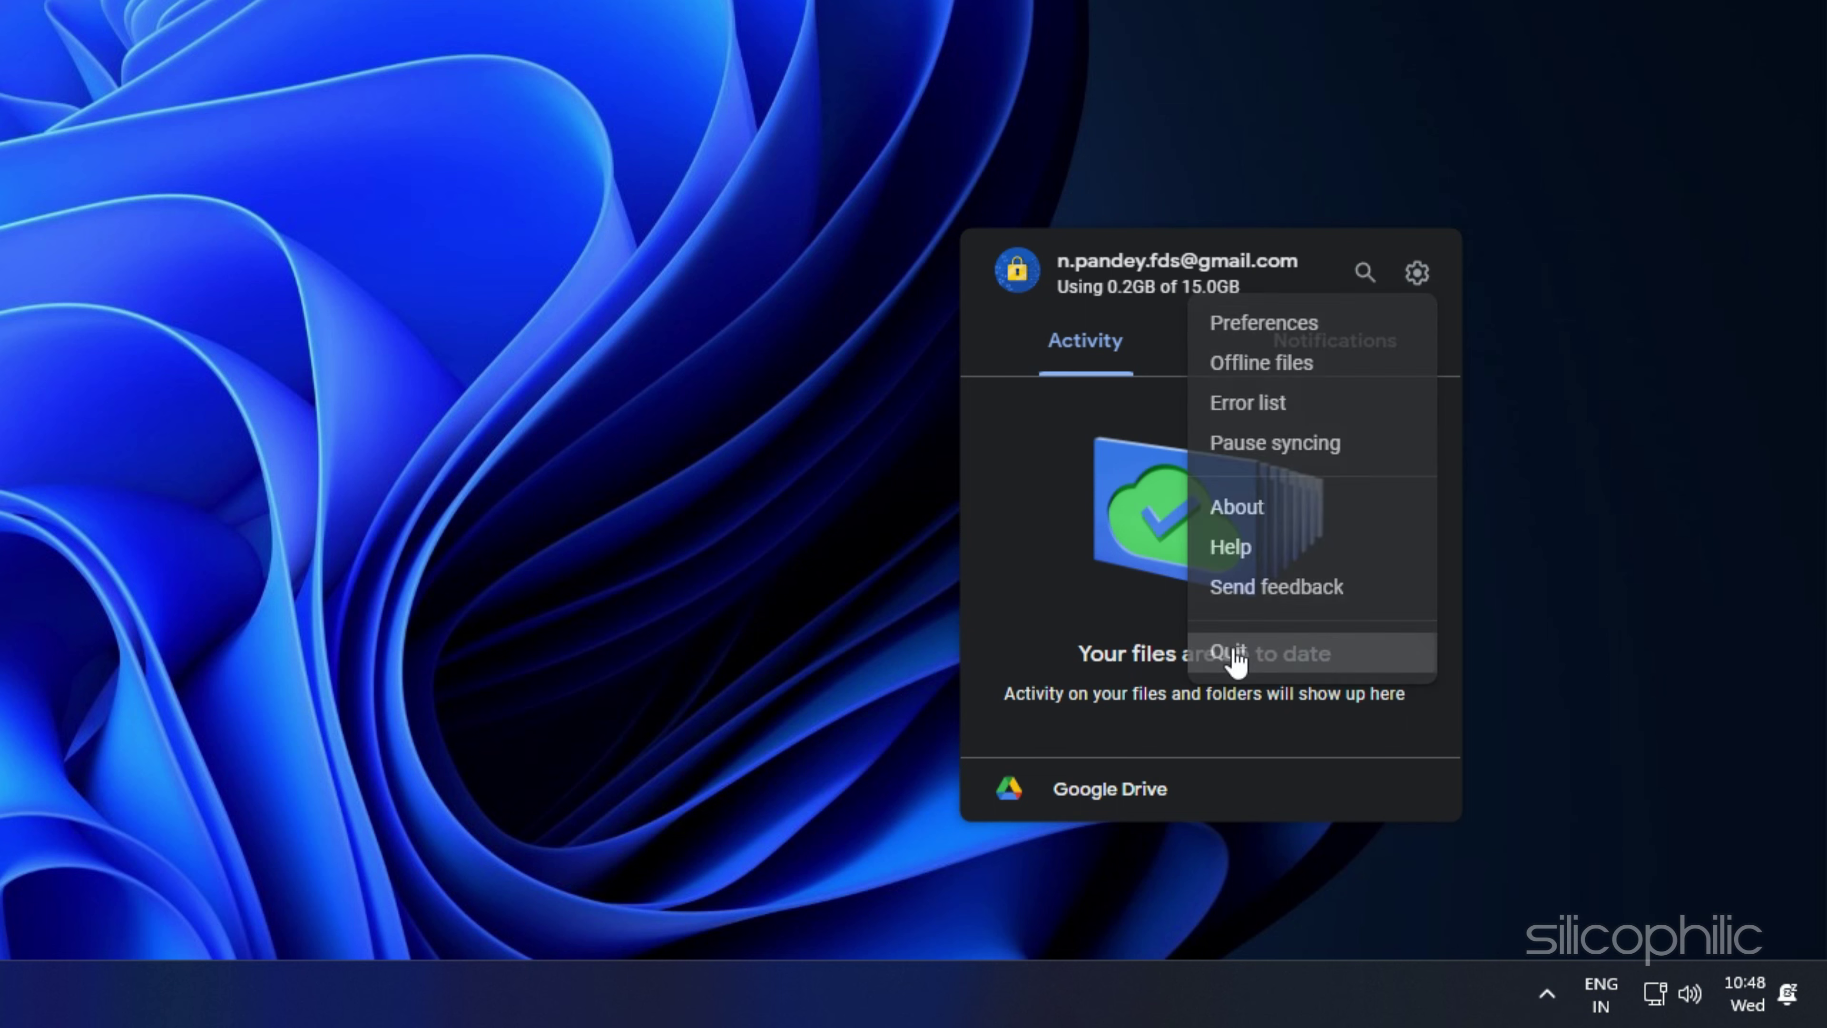
Step: Quit Google Drive, then browse to C:\Users\User\Documents\My Games in File Explorer
left_click(1288, 646)
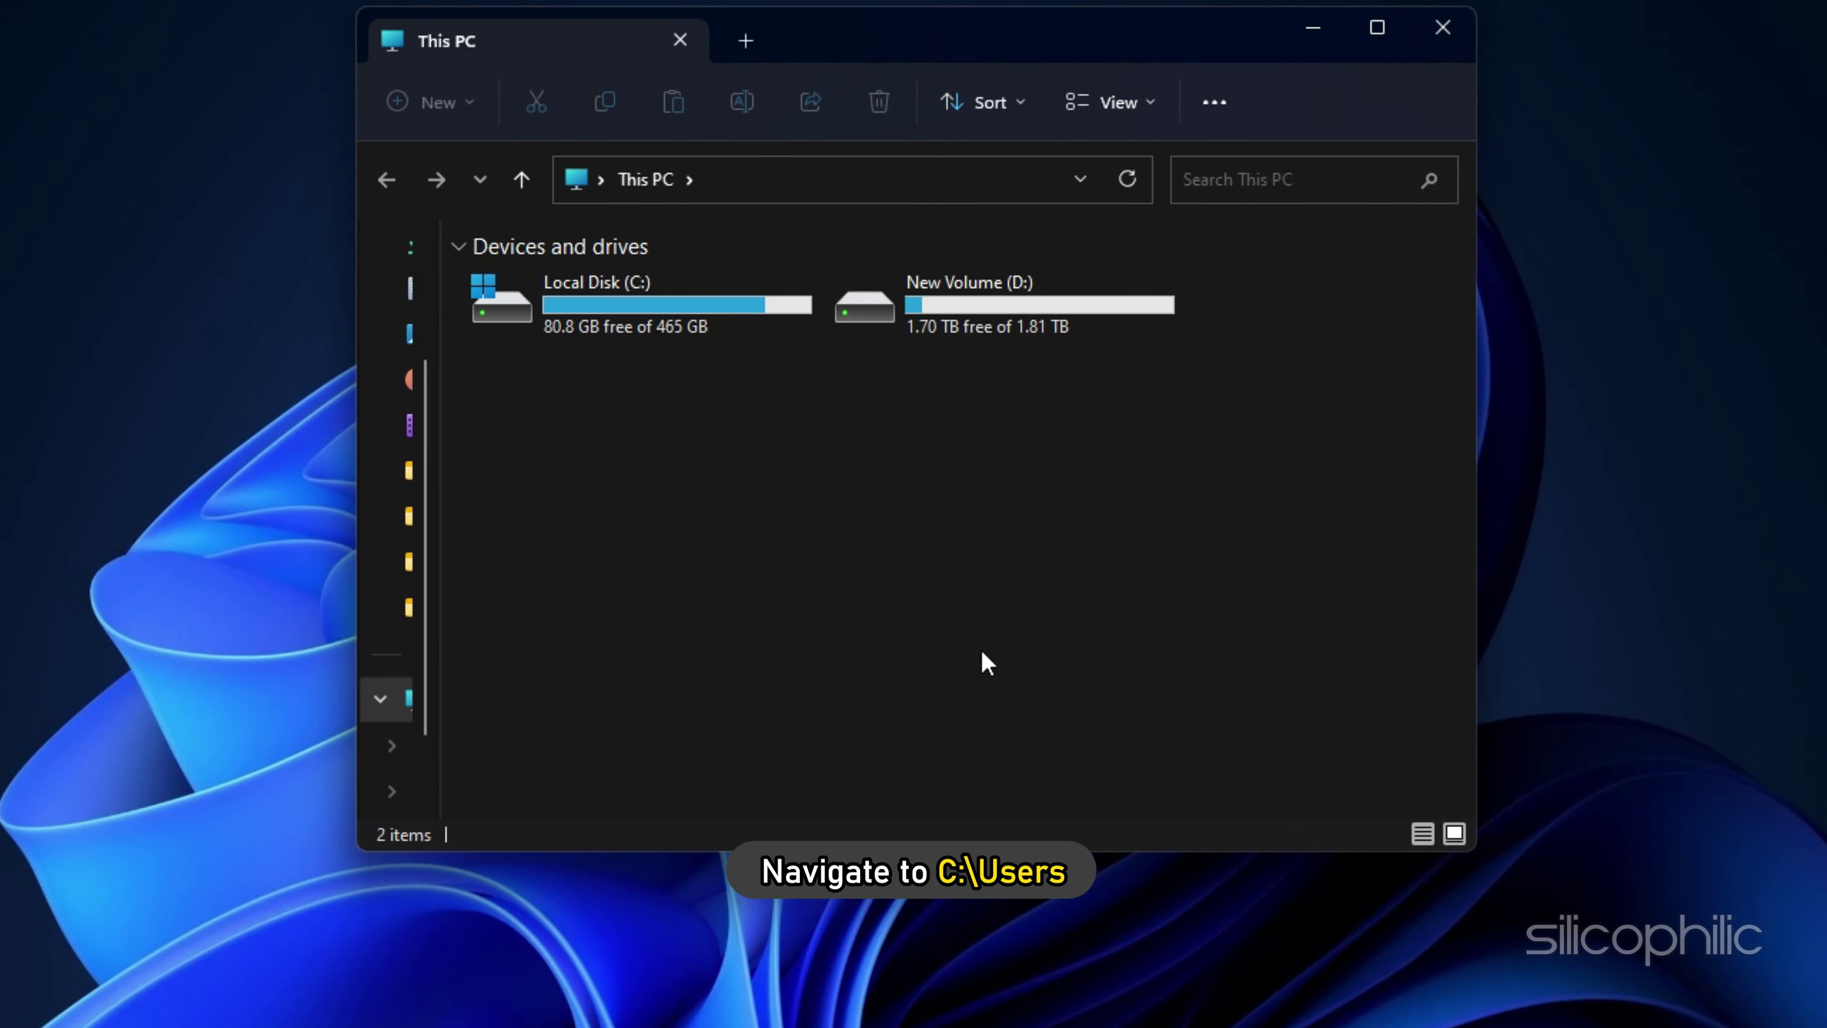
double_click(719, 295)
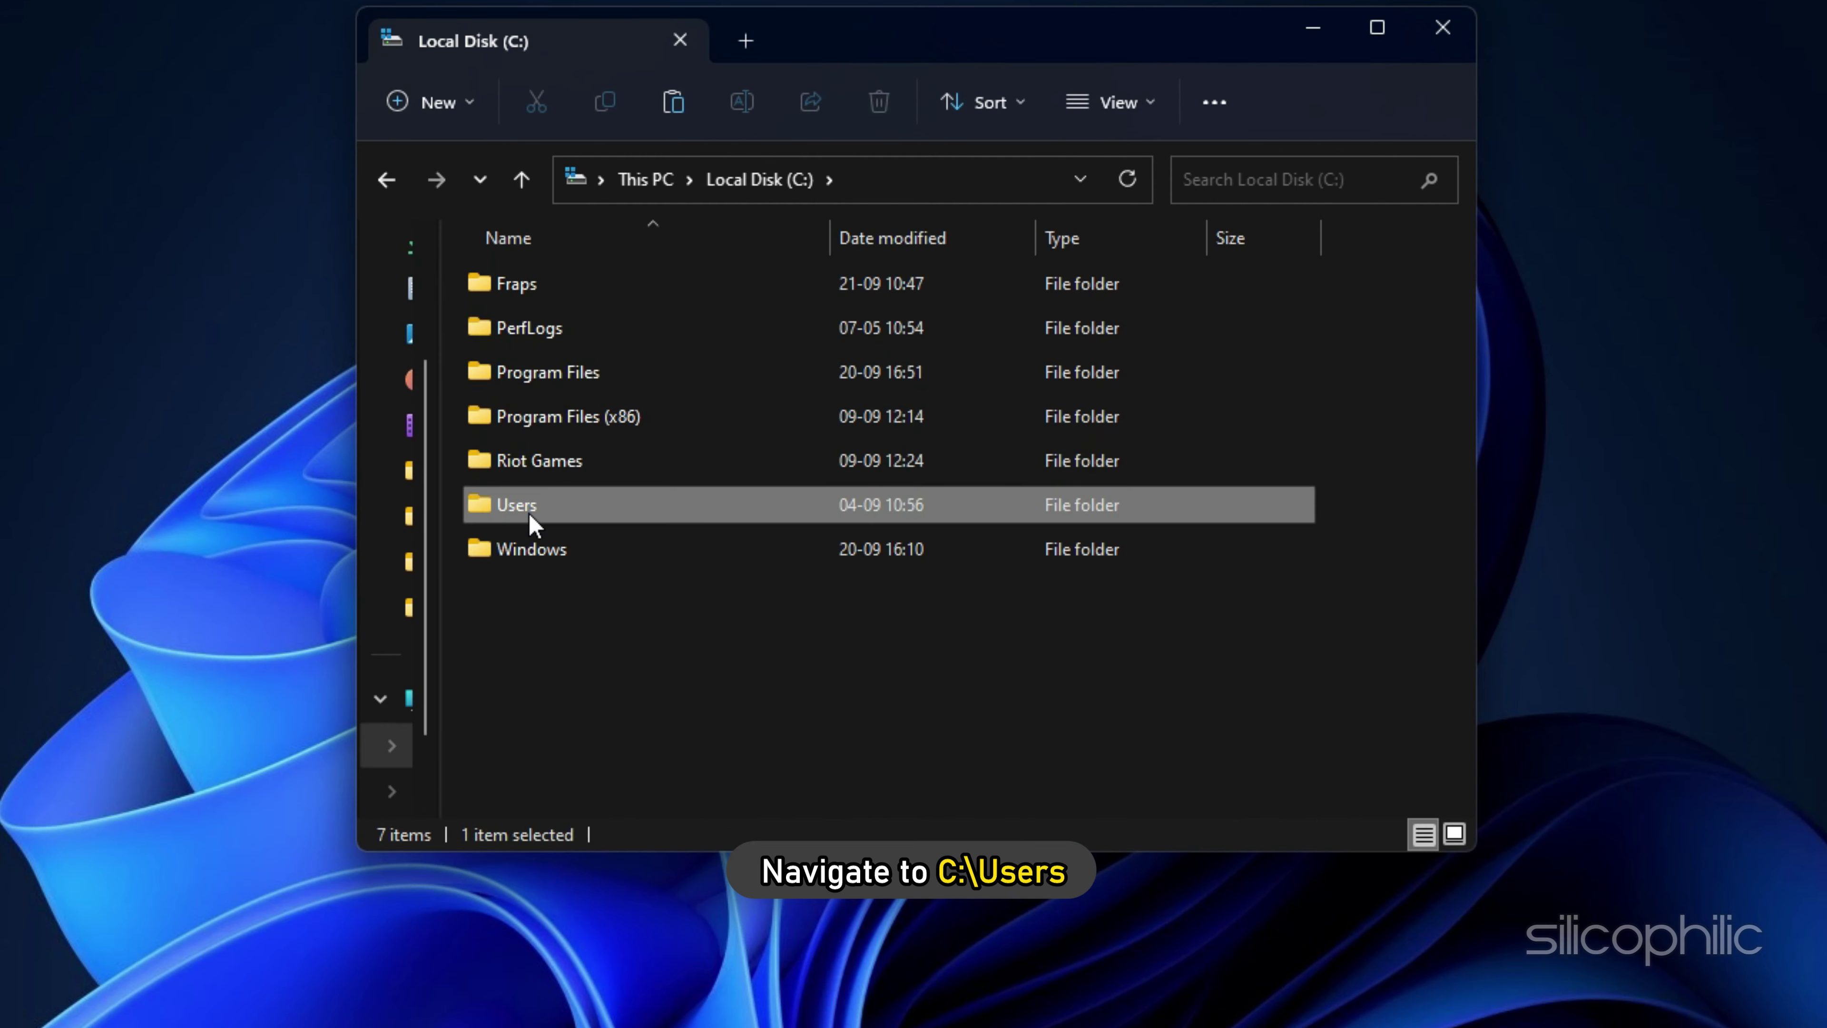
double_click(528, 511)
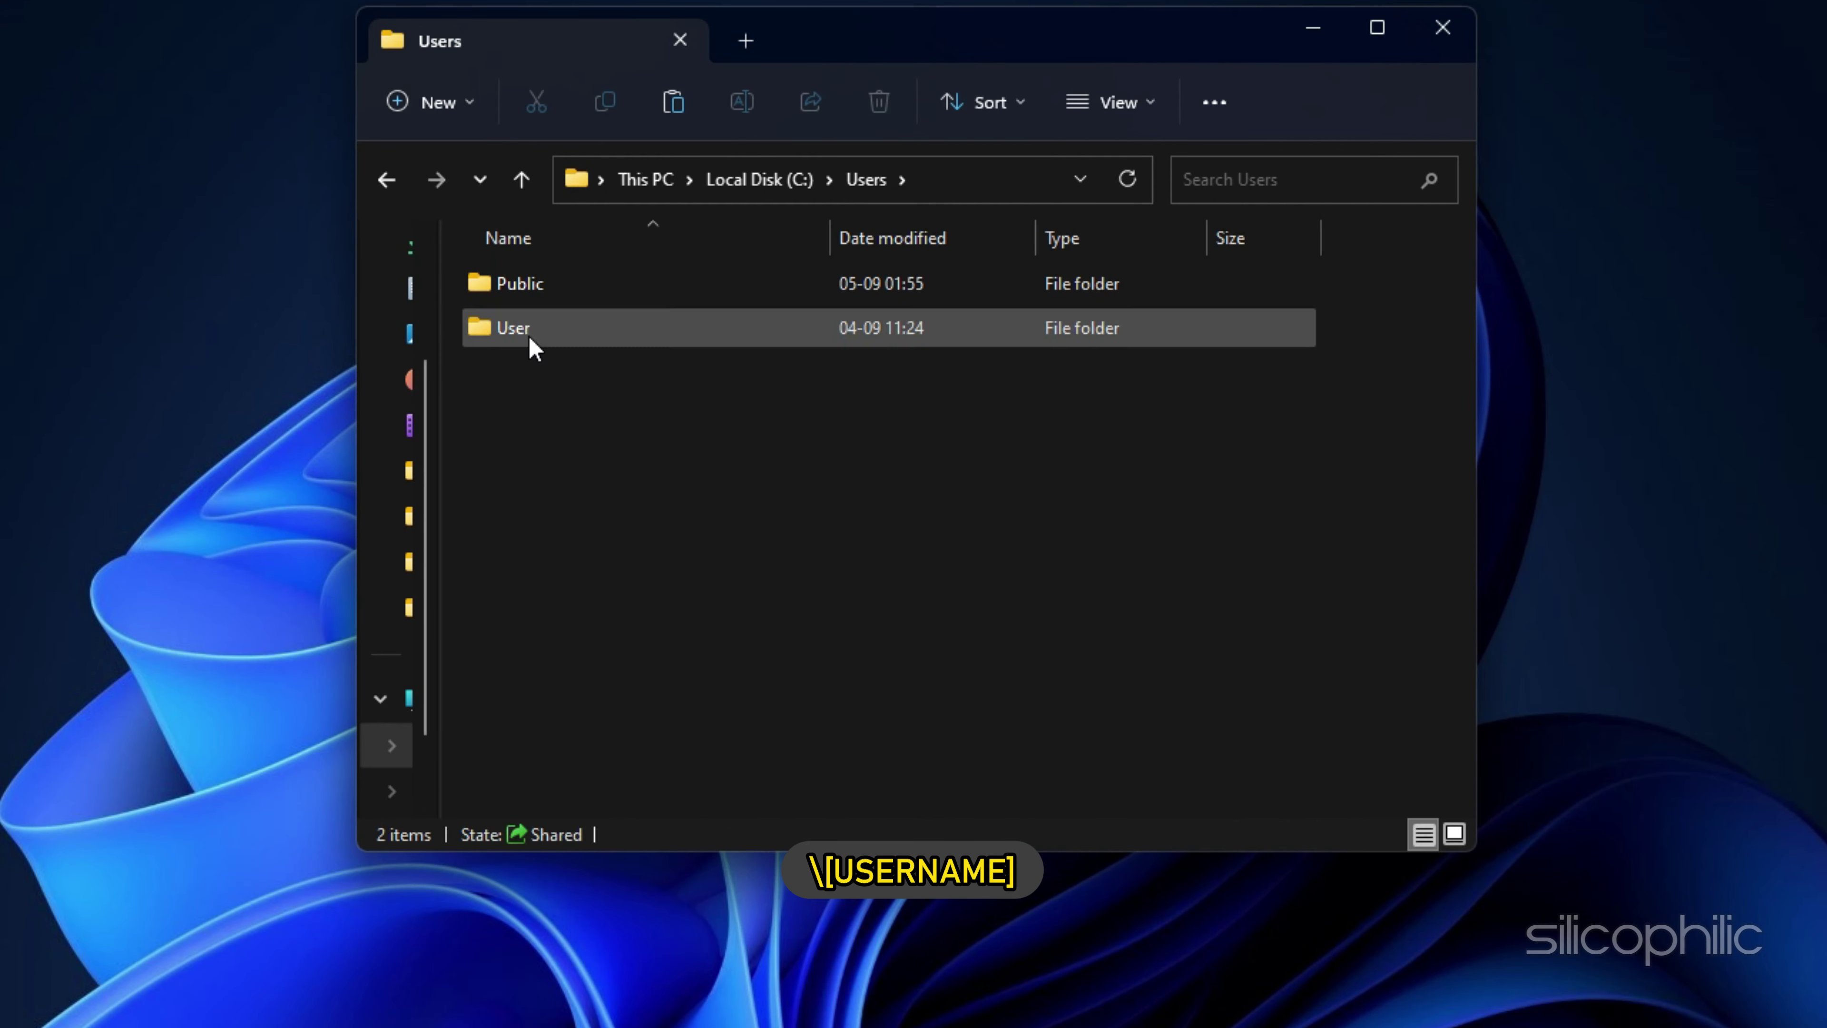
double_click(525, 329)
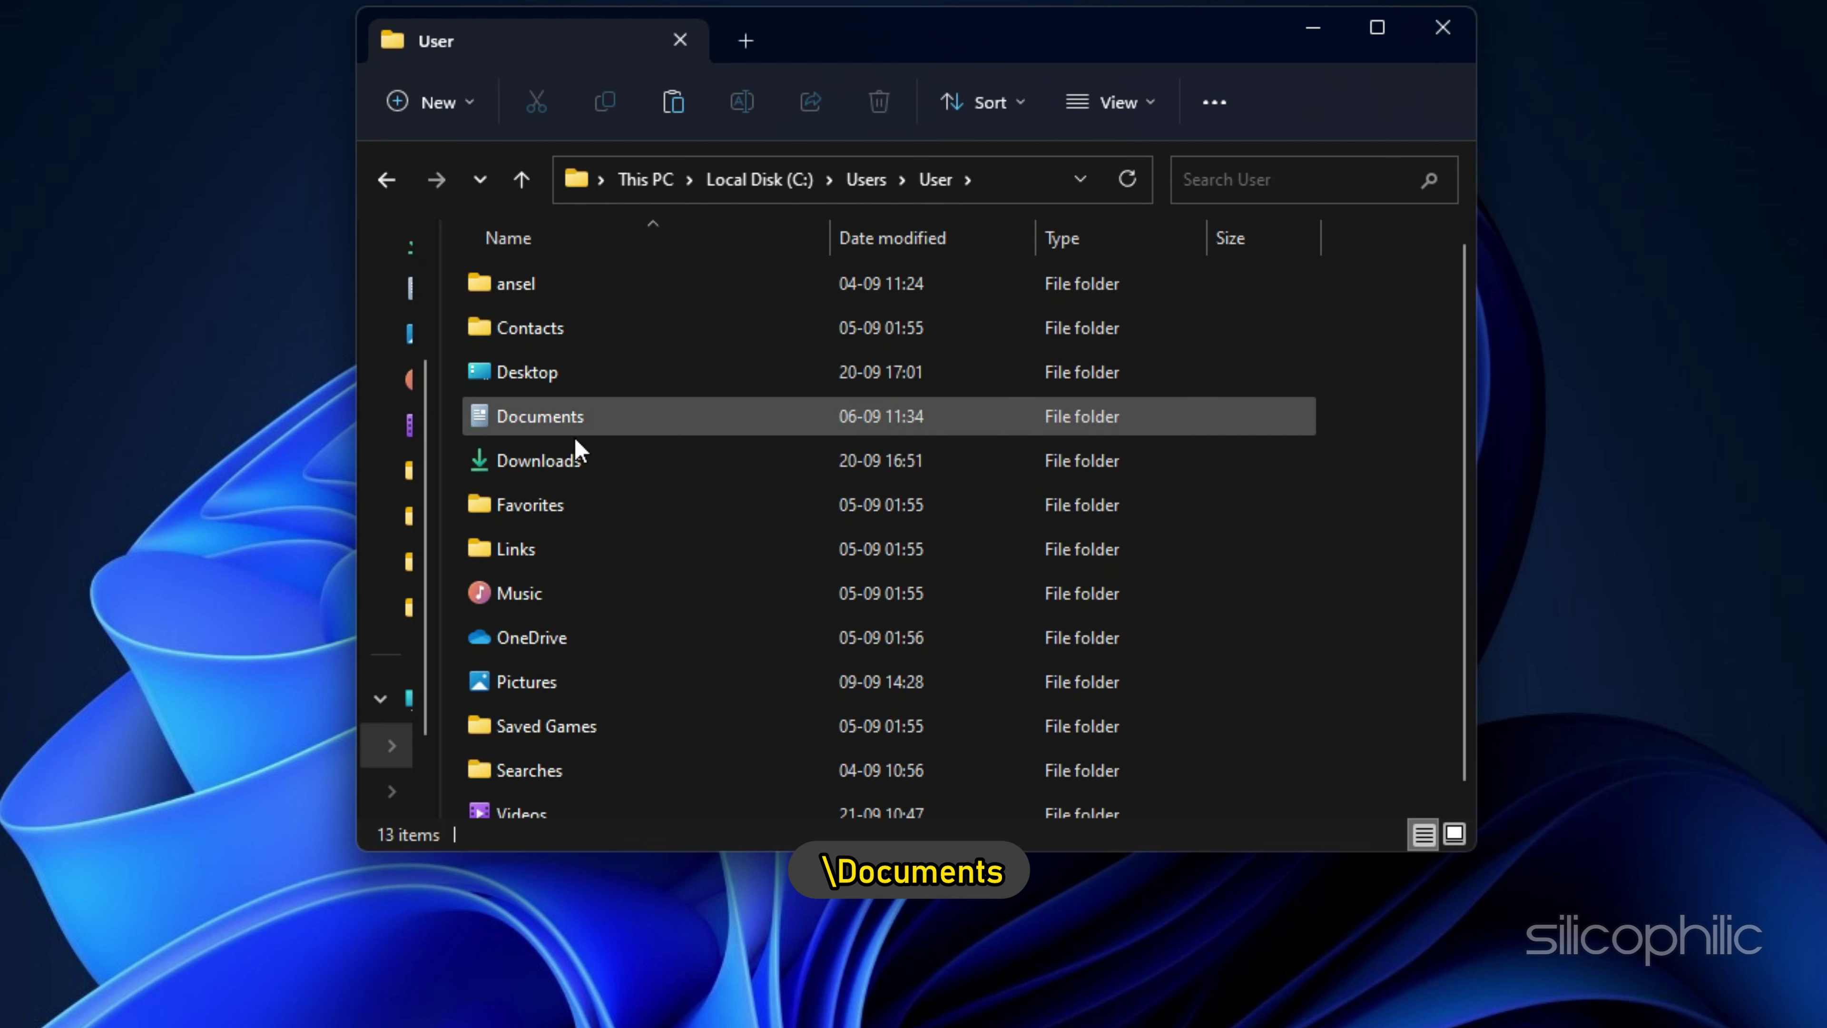
double_click(574, 421)
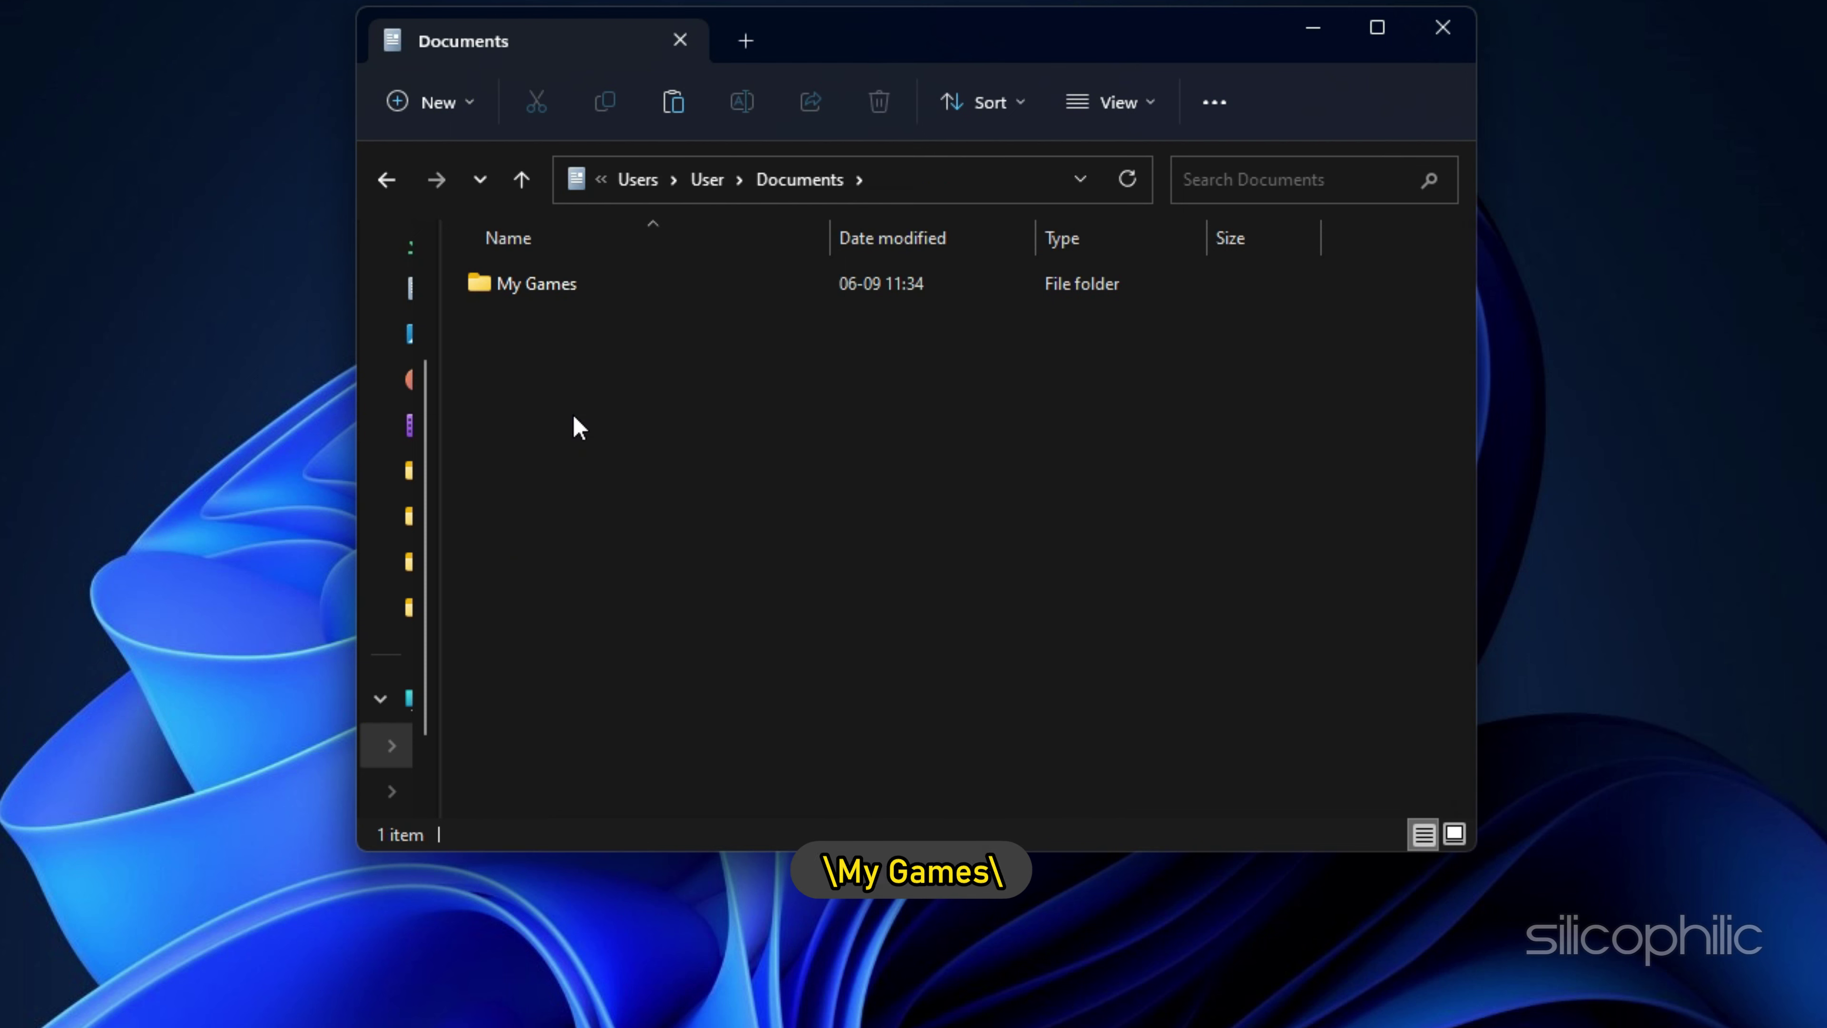
double_click(562, 283)
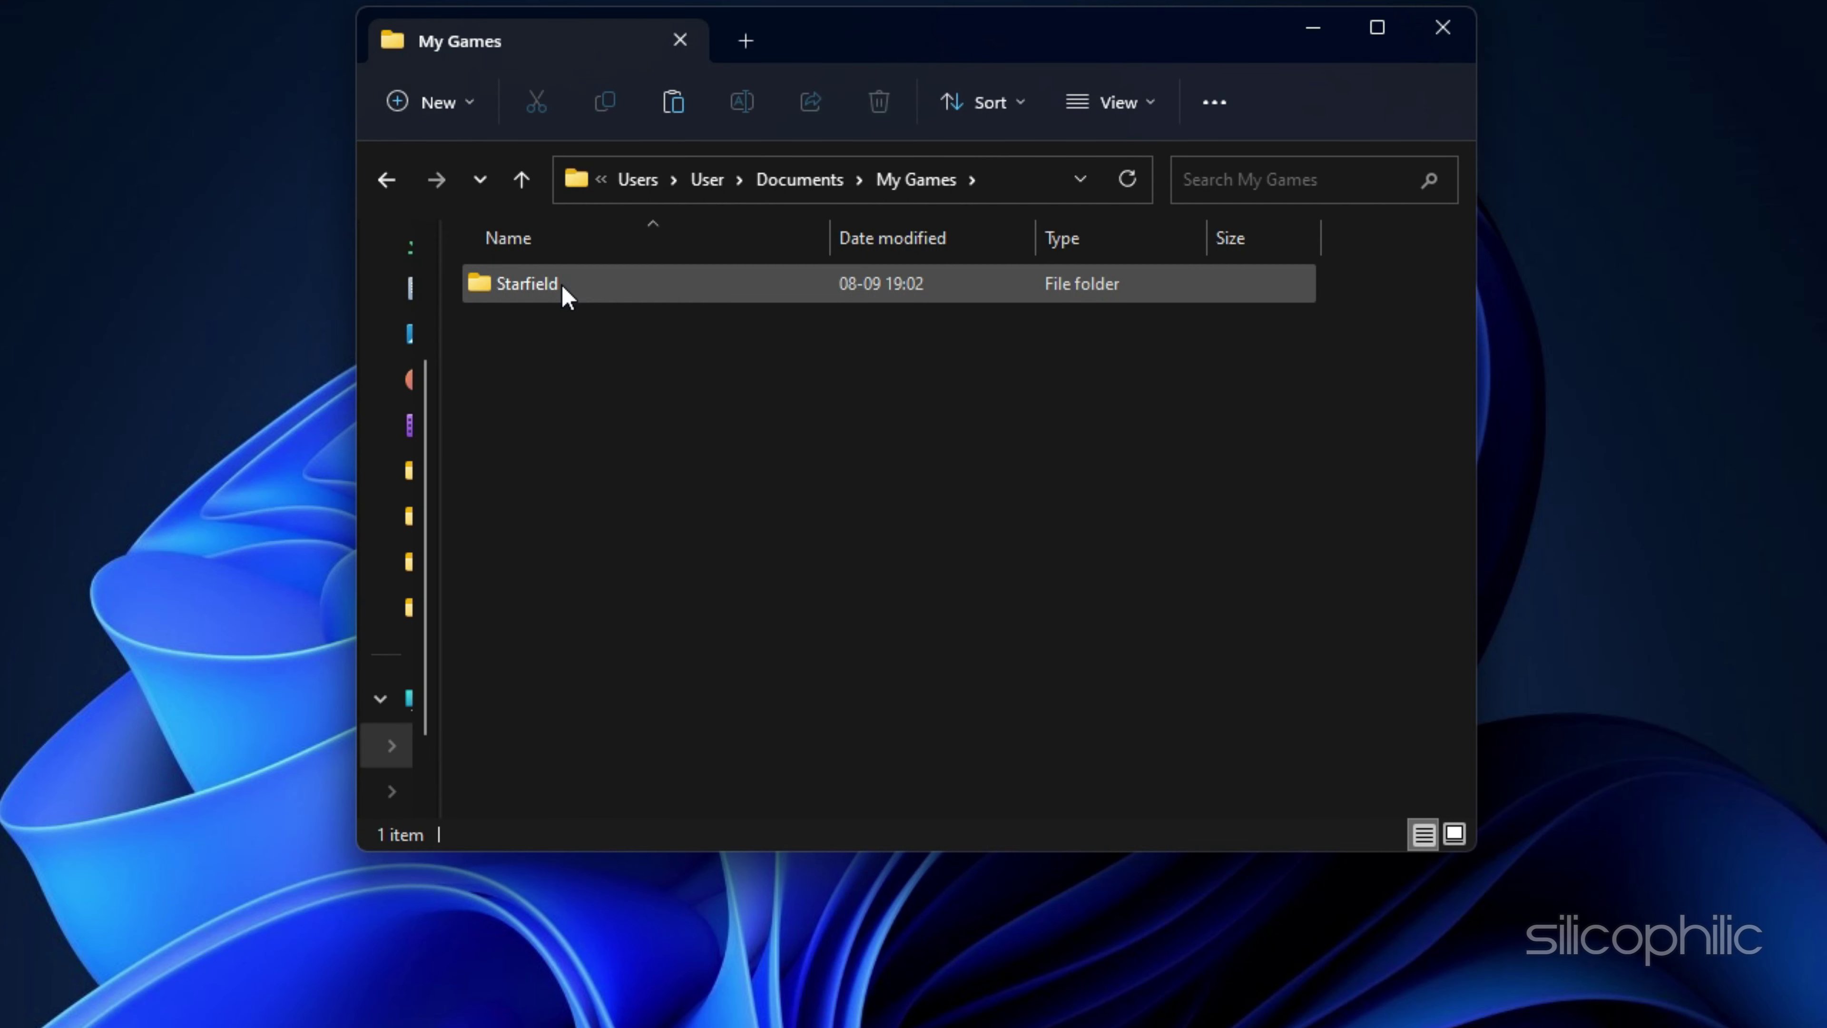
Step: Create a new folder named 'Party Animals' inside My Games
right_click(763, 506)
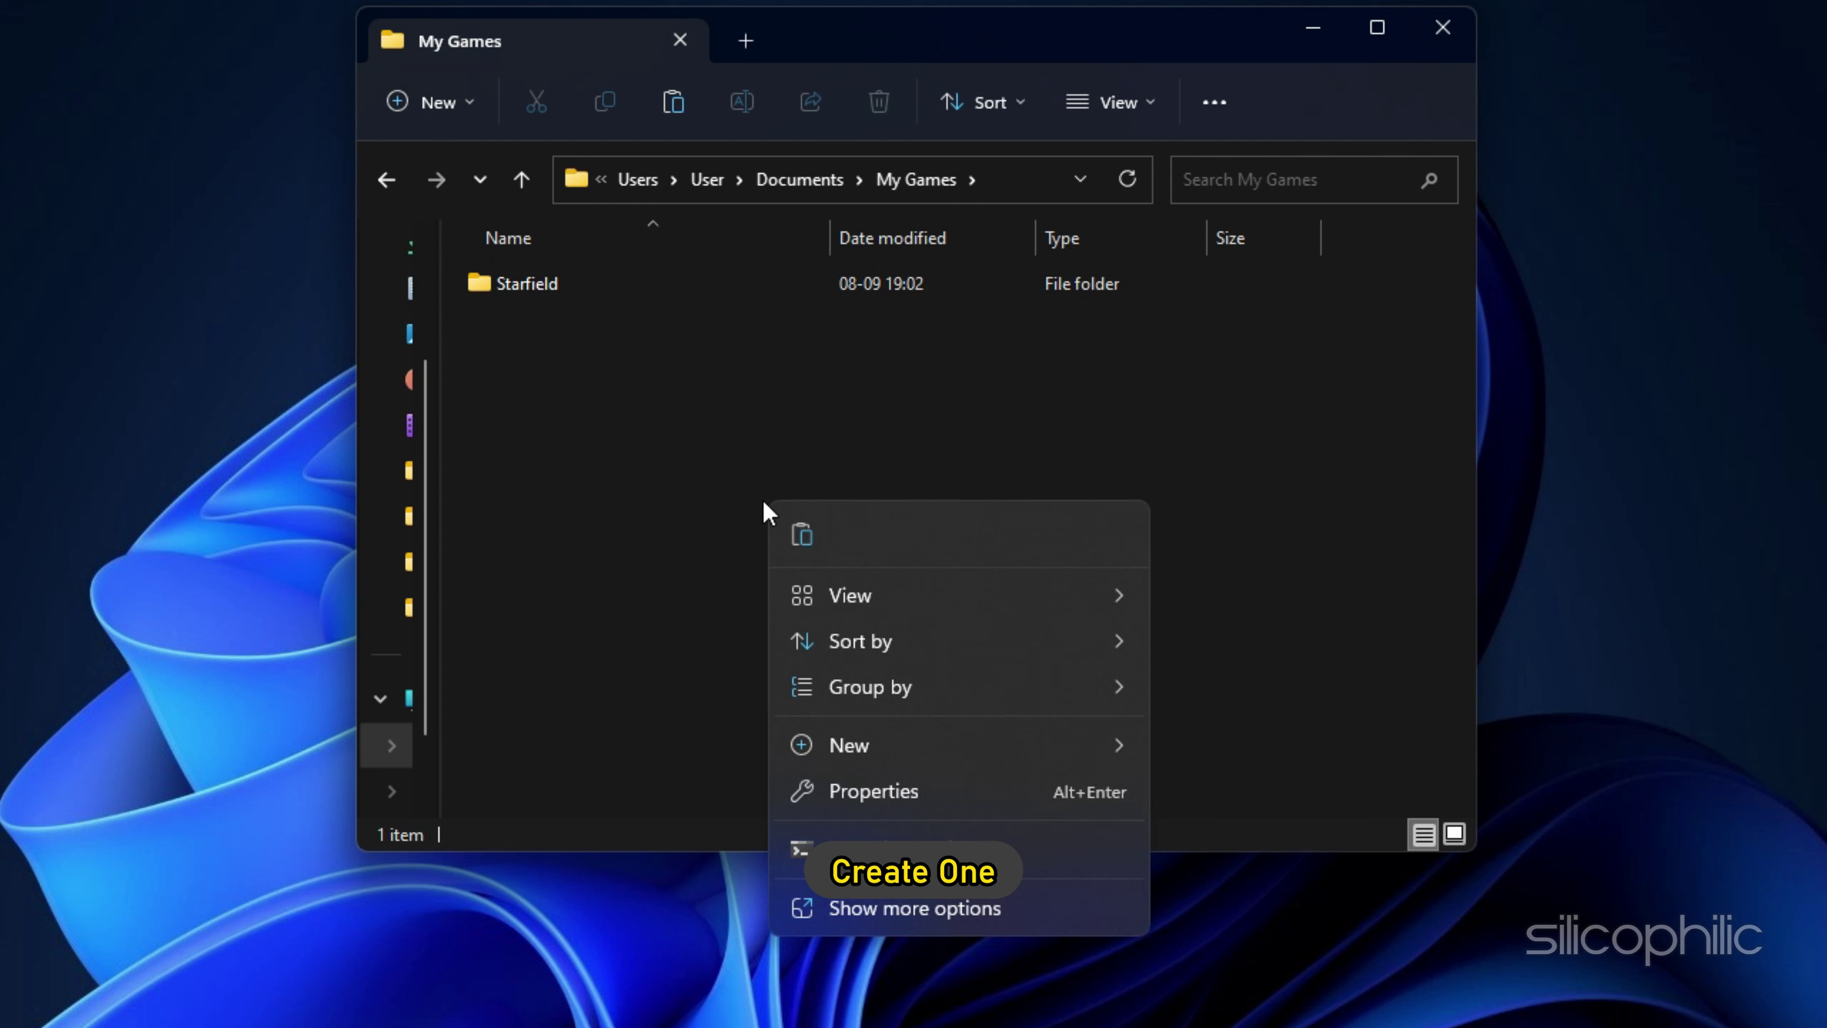
mouse_move(1020, 760)
left_click(1195, 745)
type("Party Animals")
key("Return")
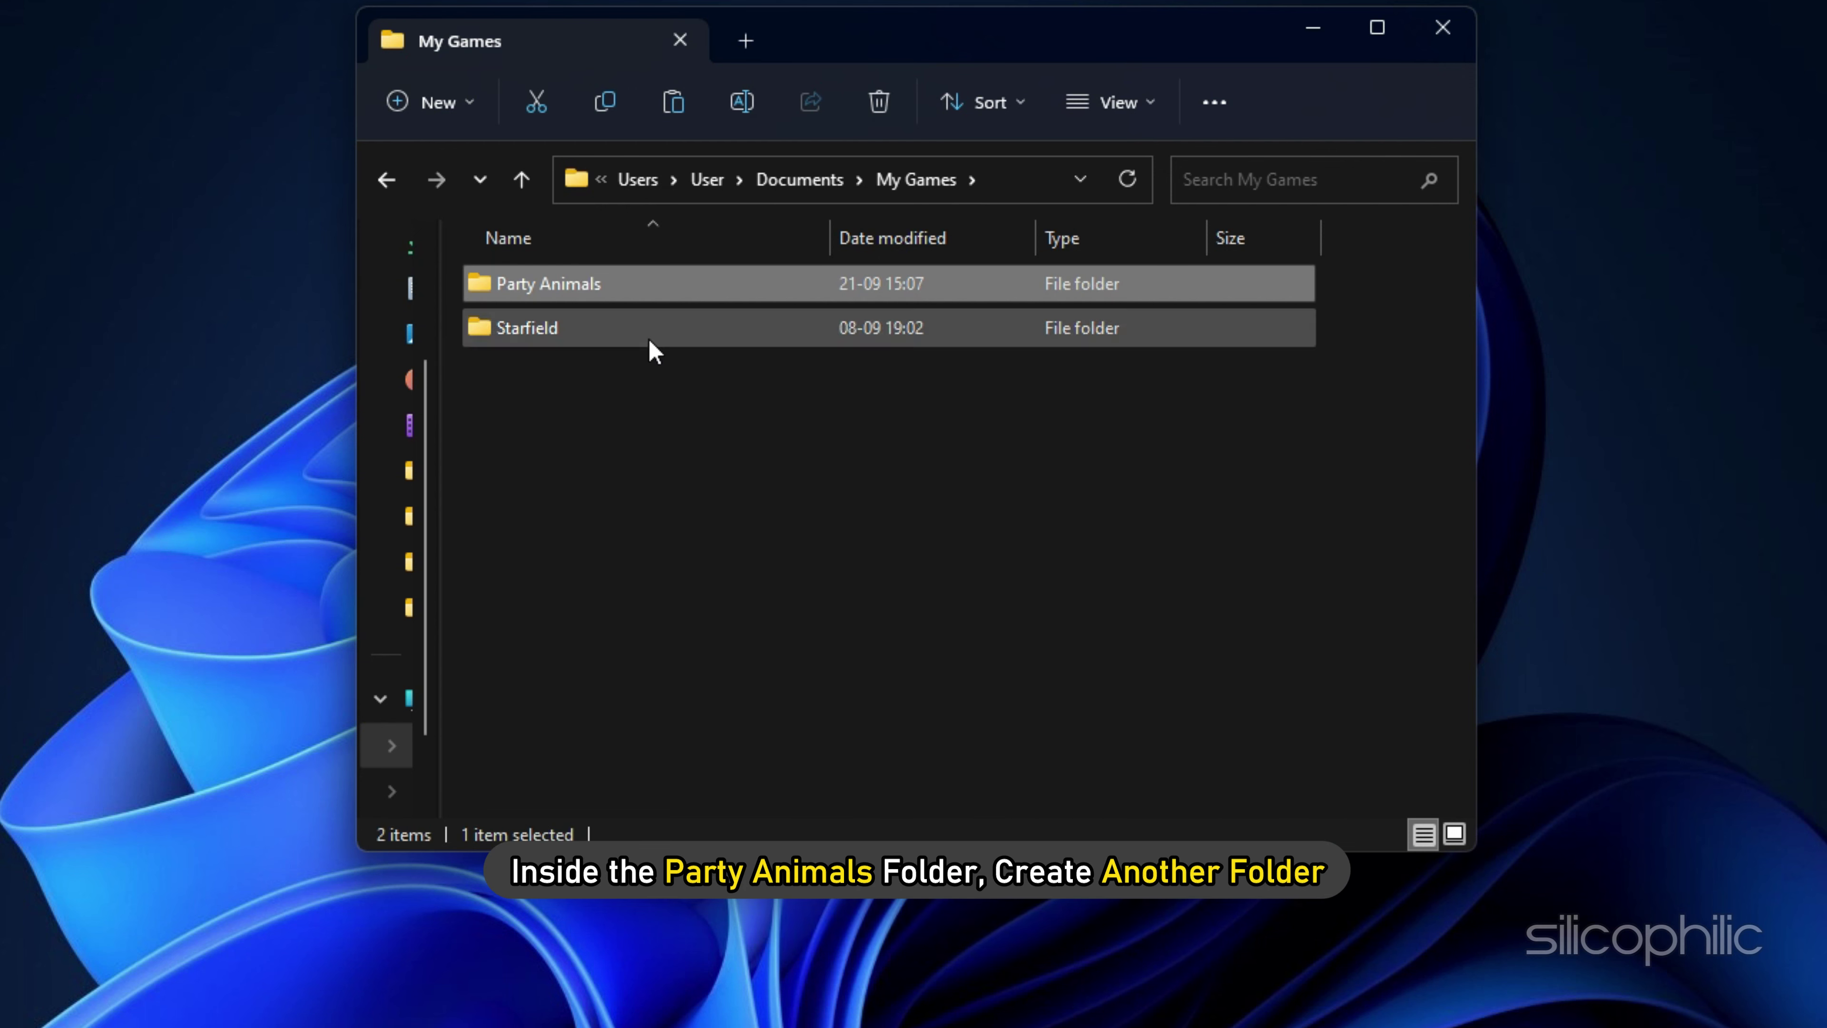
Step: Create a 'Saves' folder inside Party Animals and close File Explorer
double_click(534, 288)
key("ctrl+shift+n")
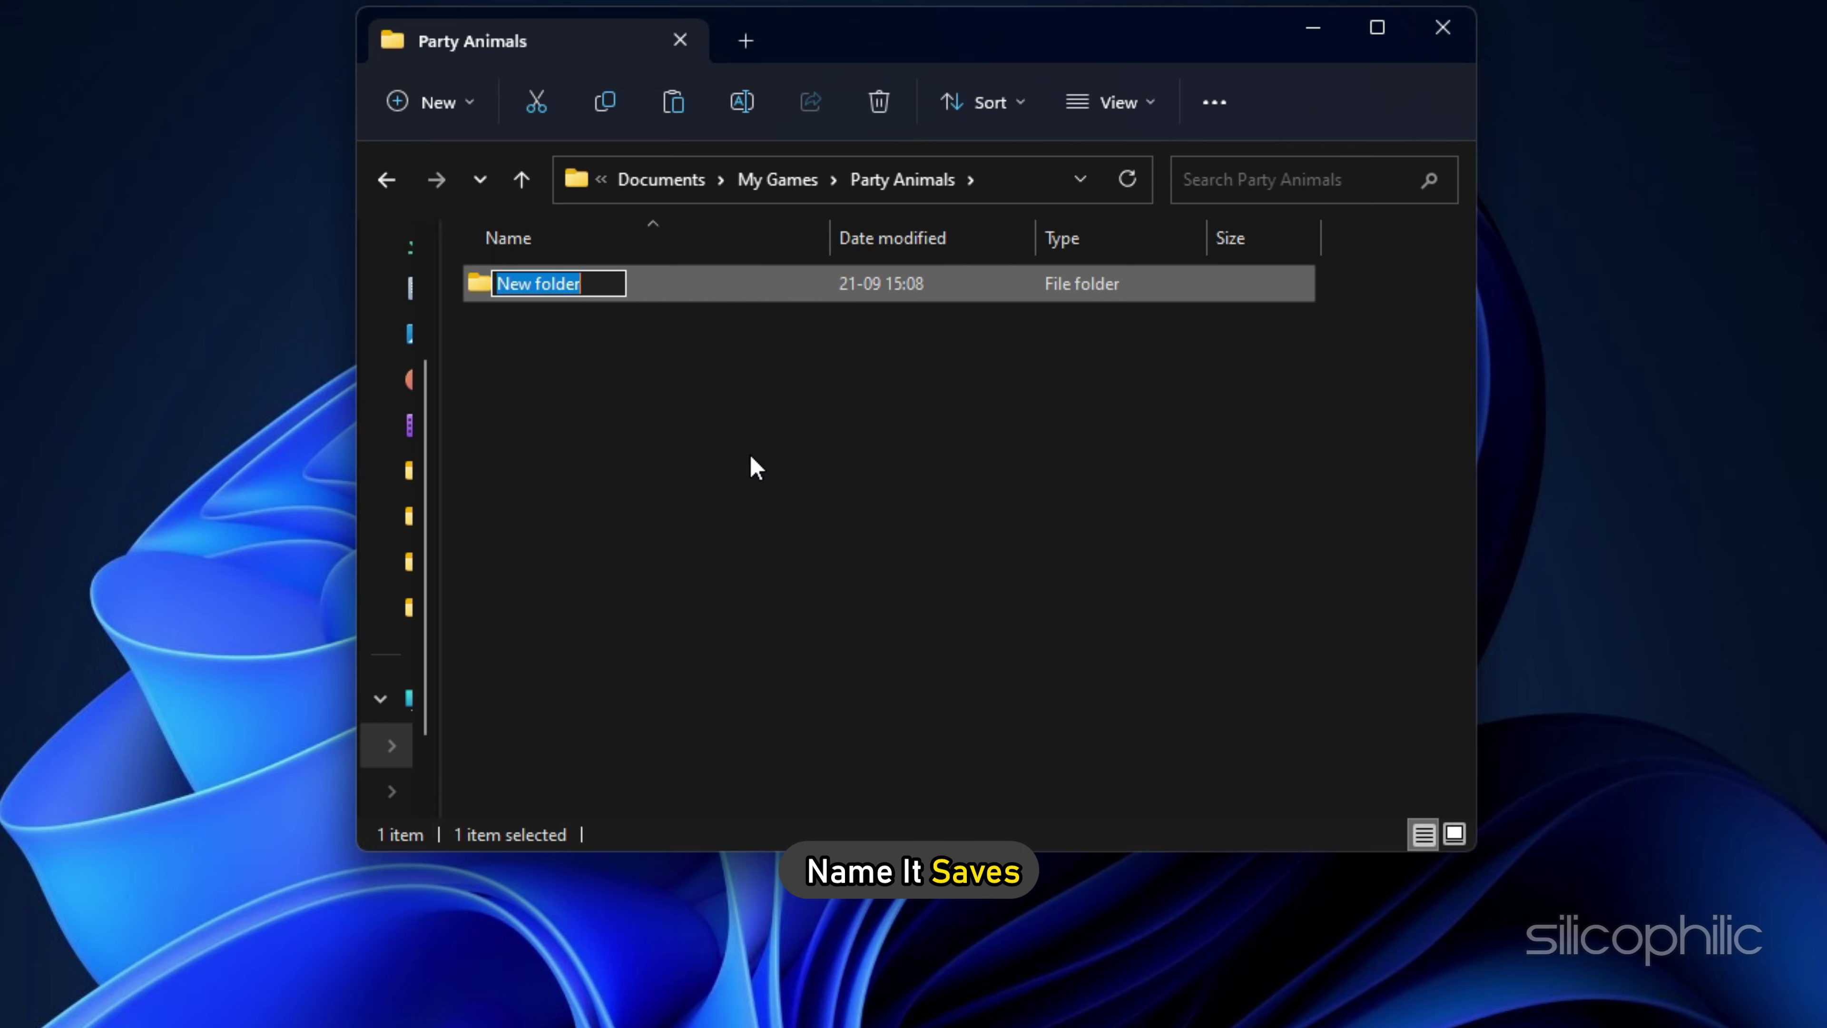
type("Saves")
key("Return")
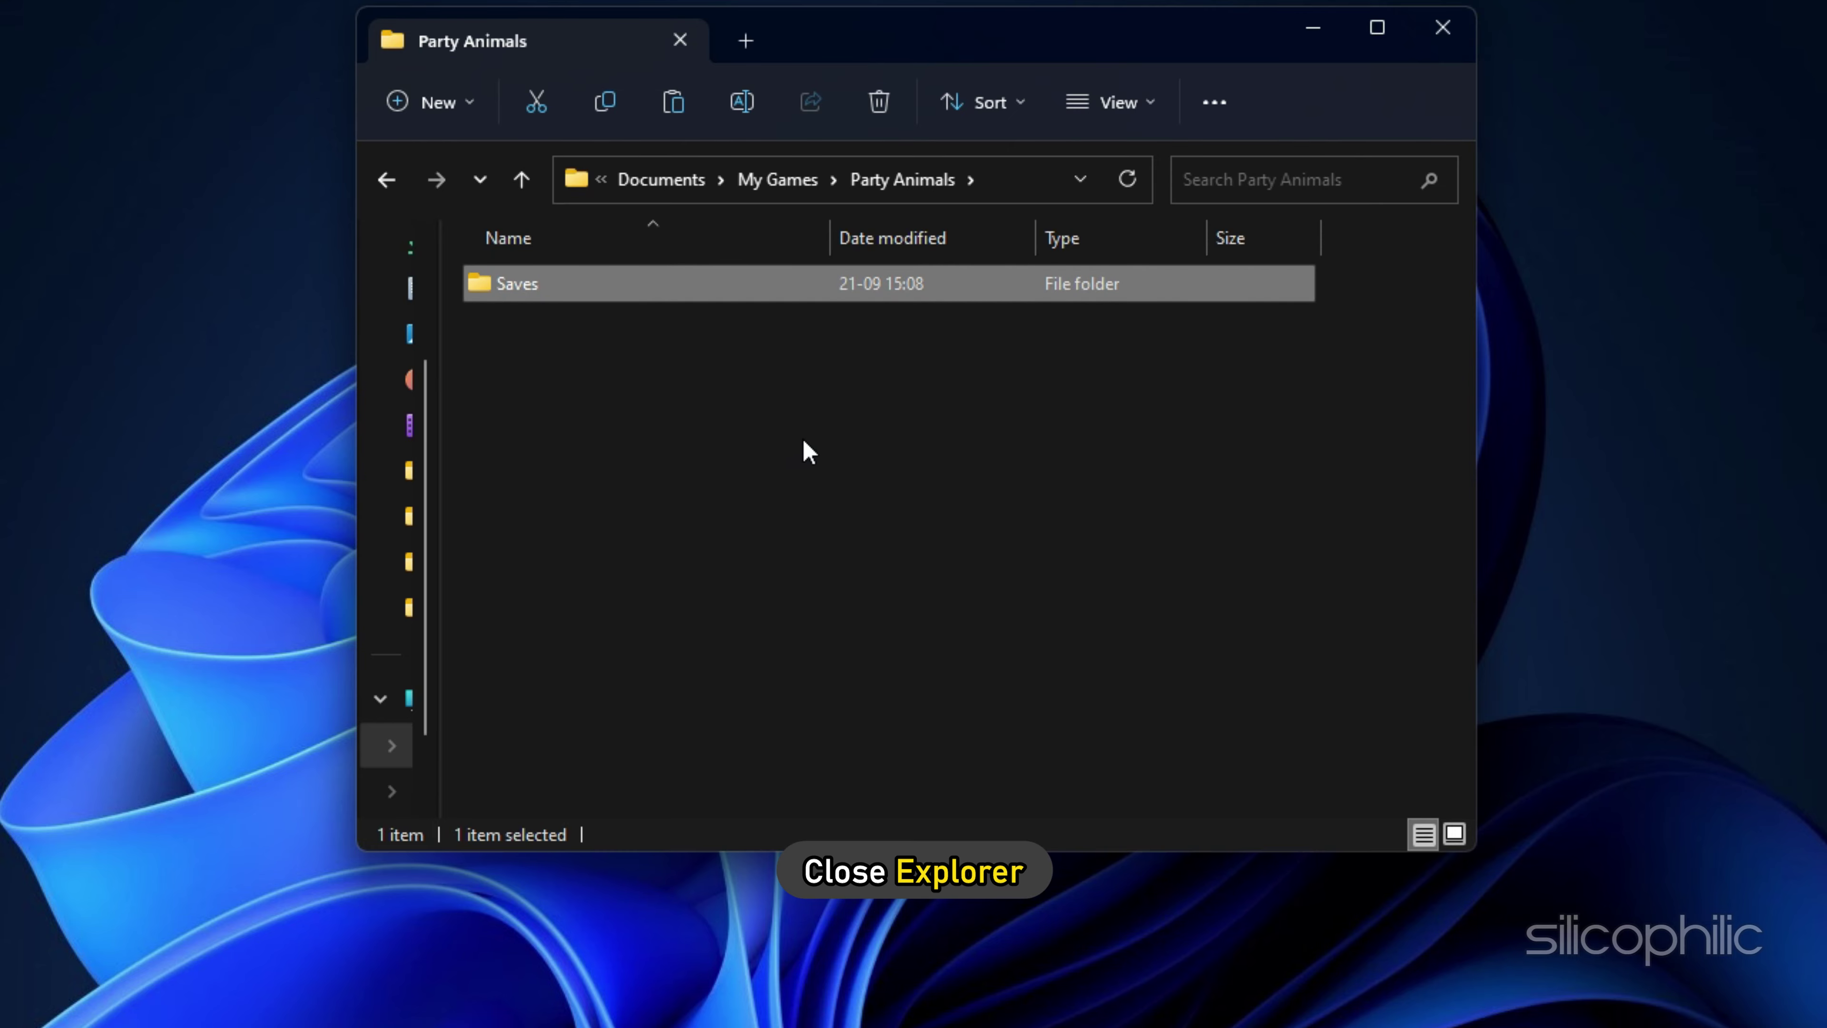
left_click(1442, 29)
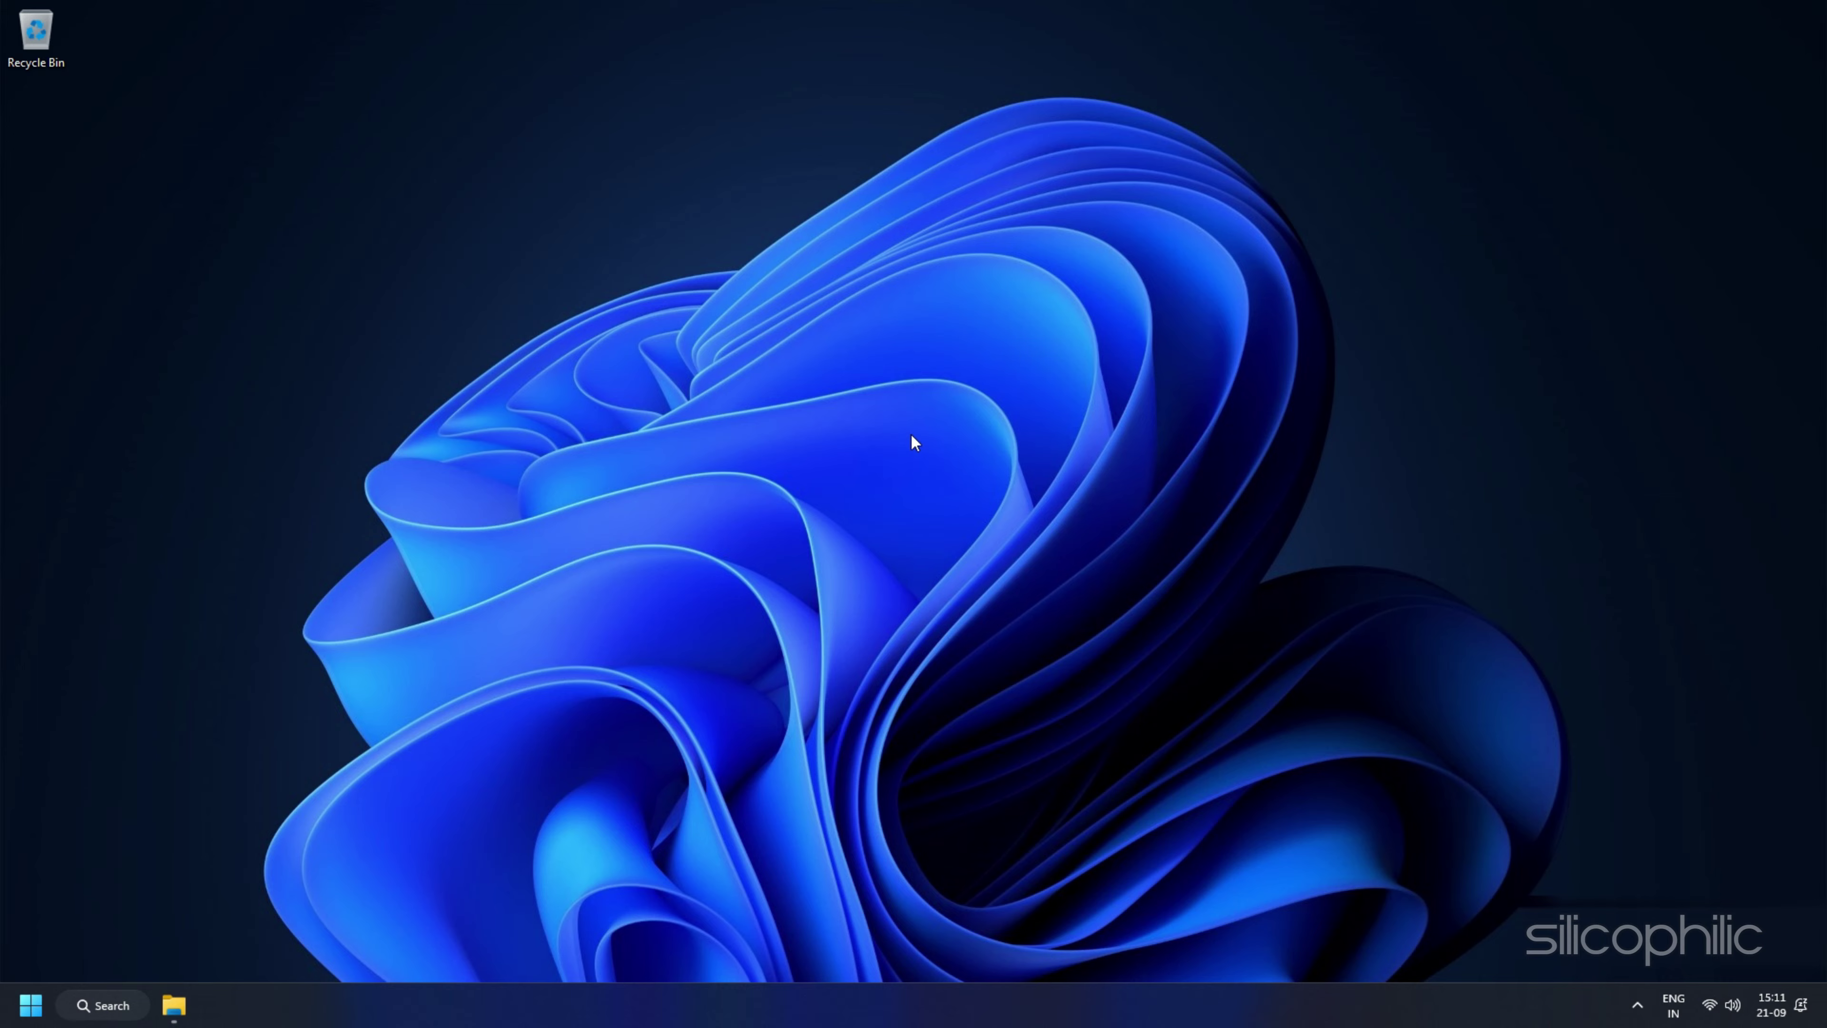
Step: Reach Firewall & network protection from Settings' Privacy & security section
key("super+i")
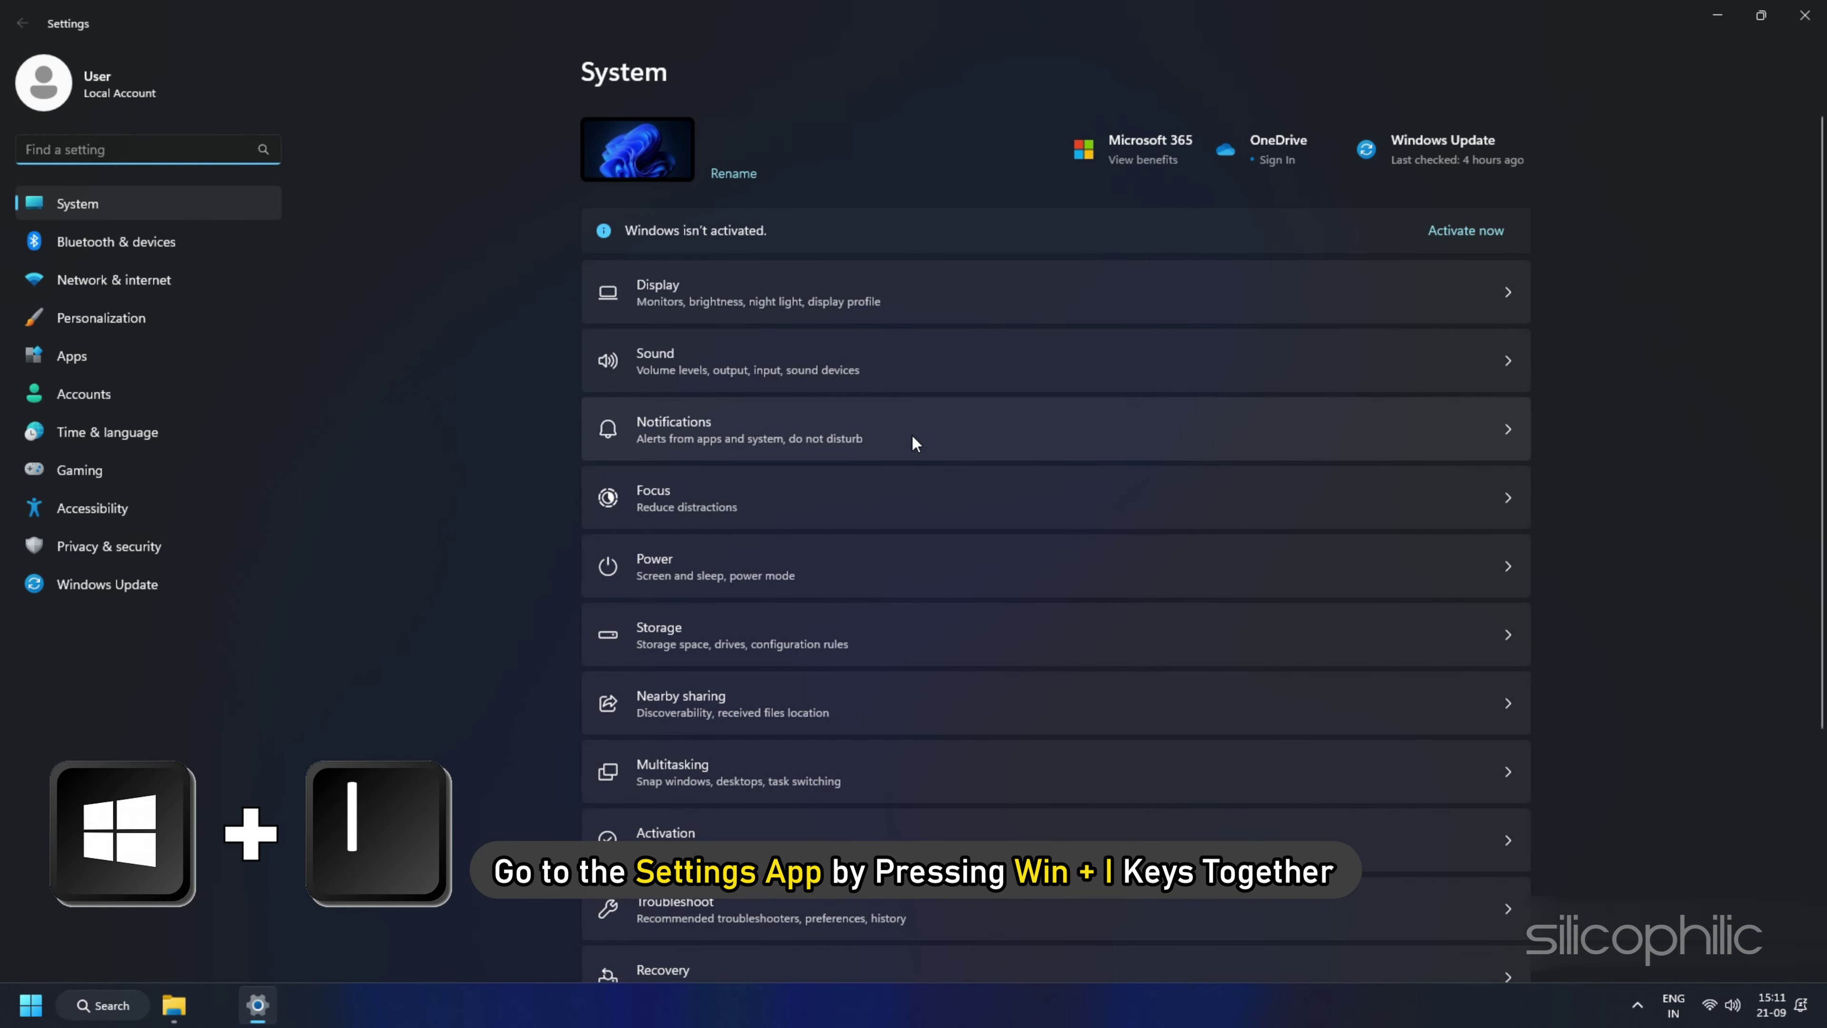
left_click(153, 552)
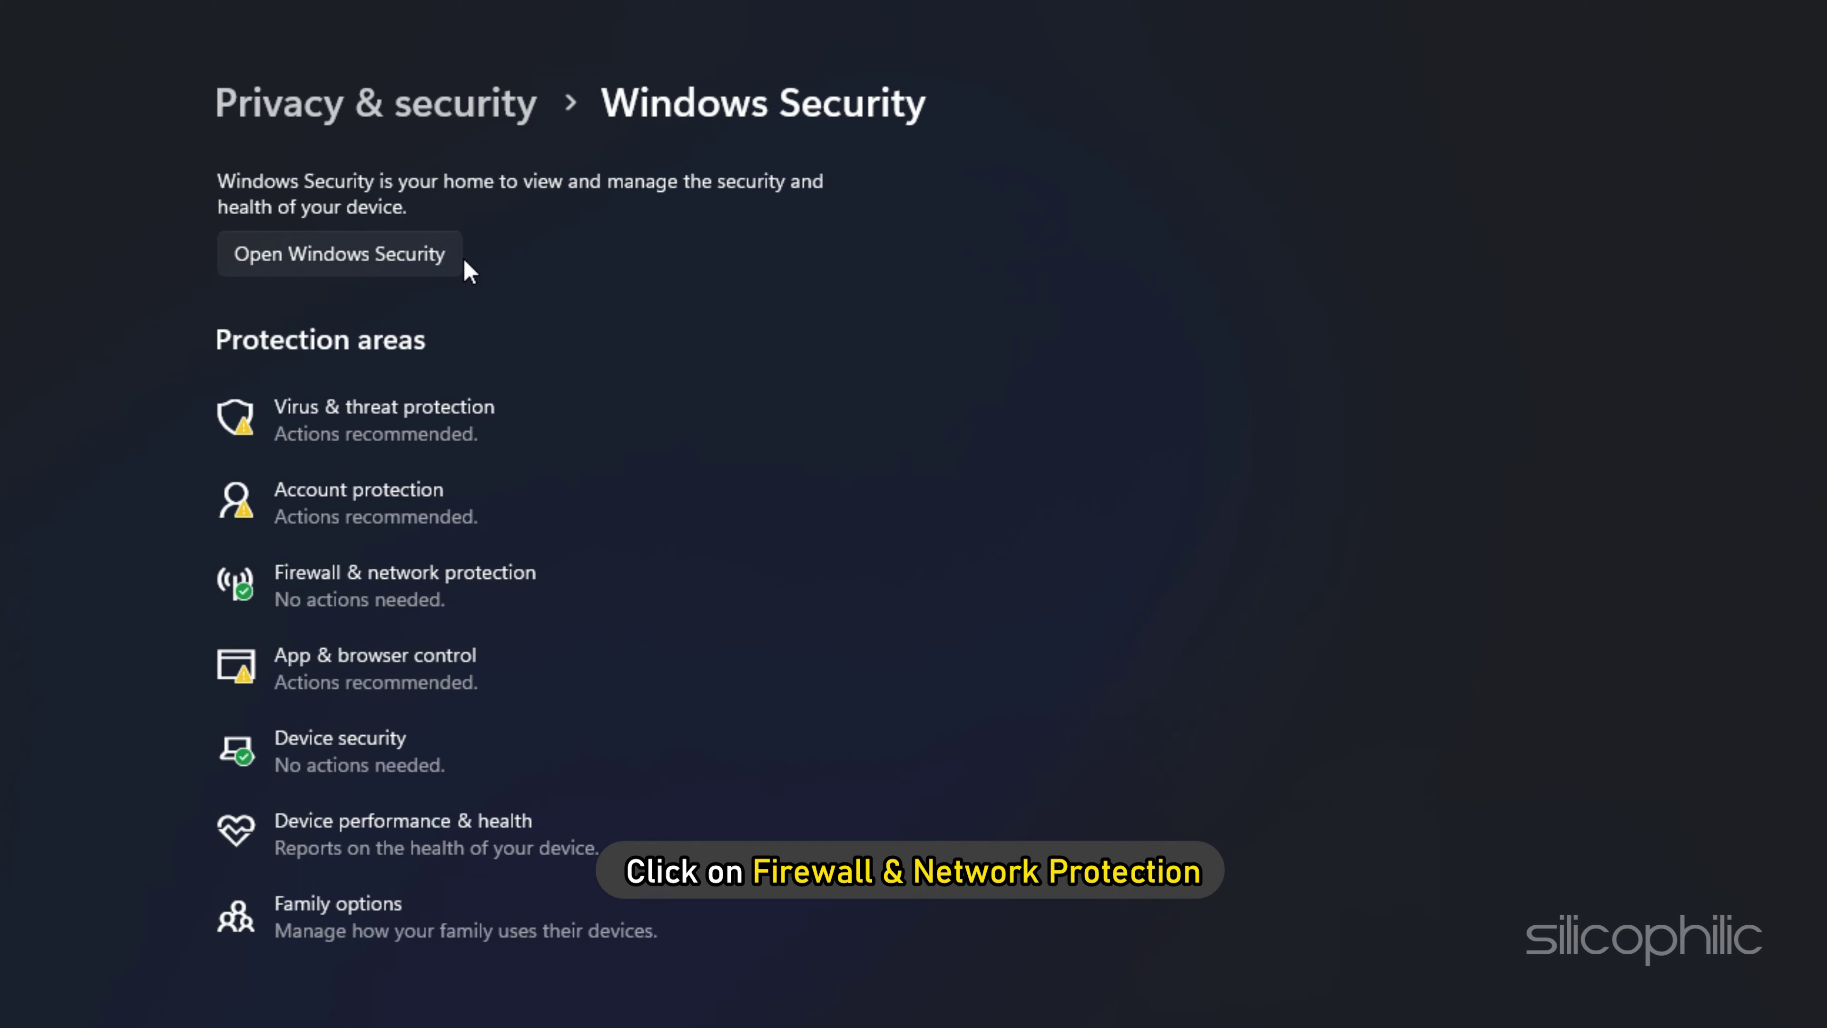
left_click(425, 601)
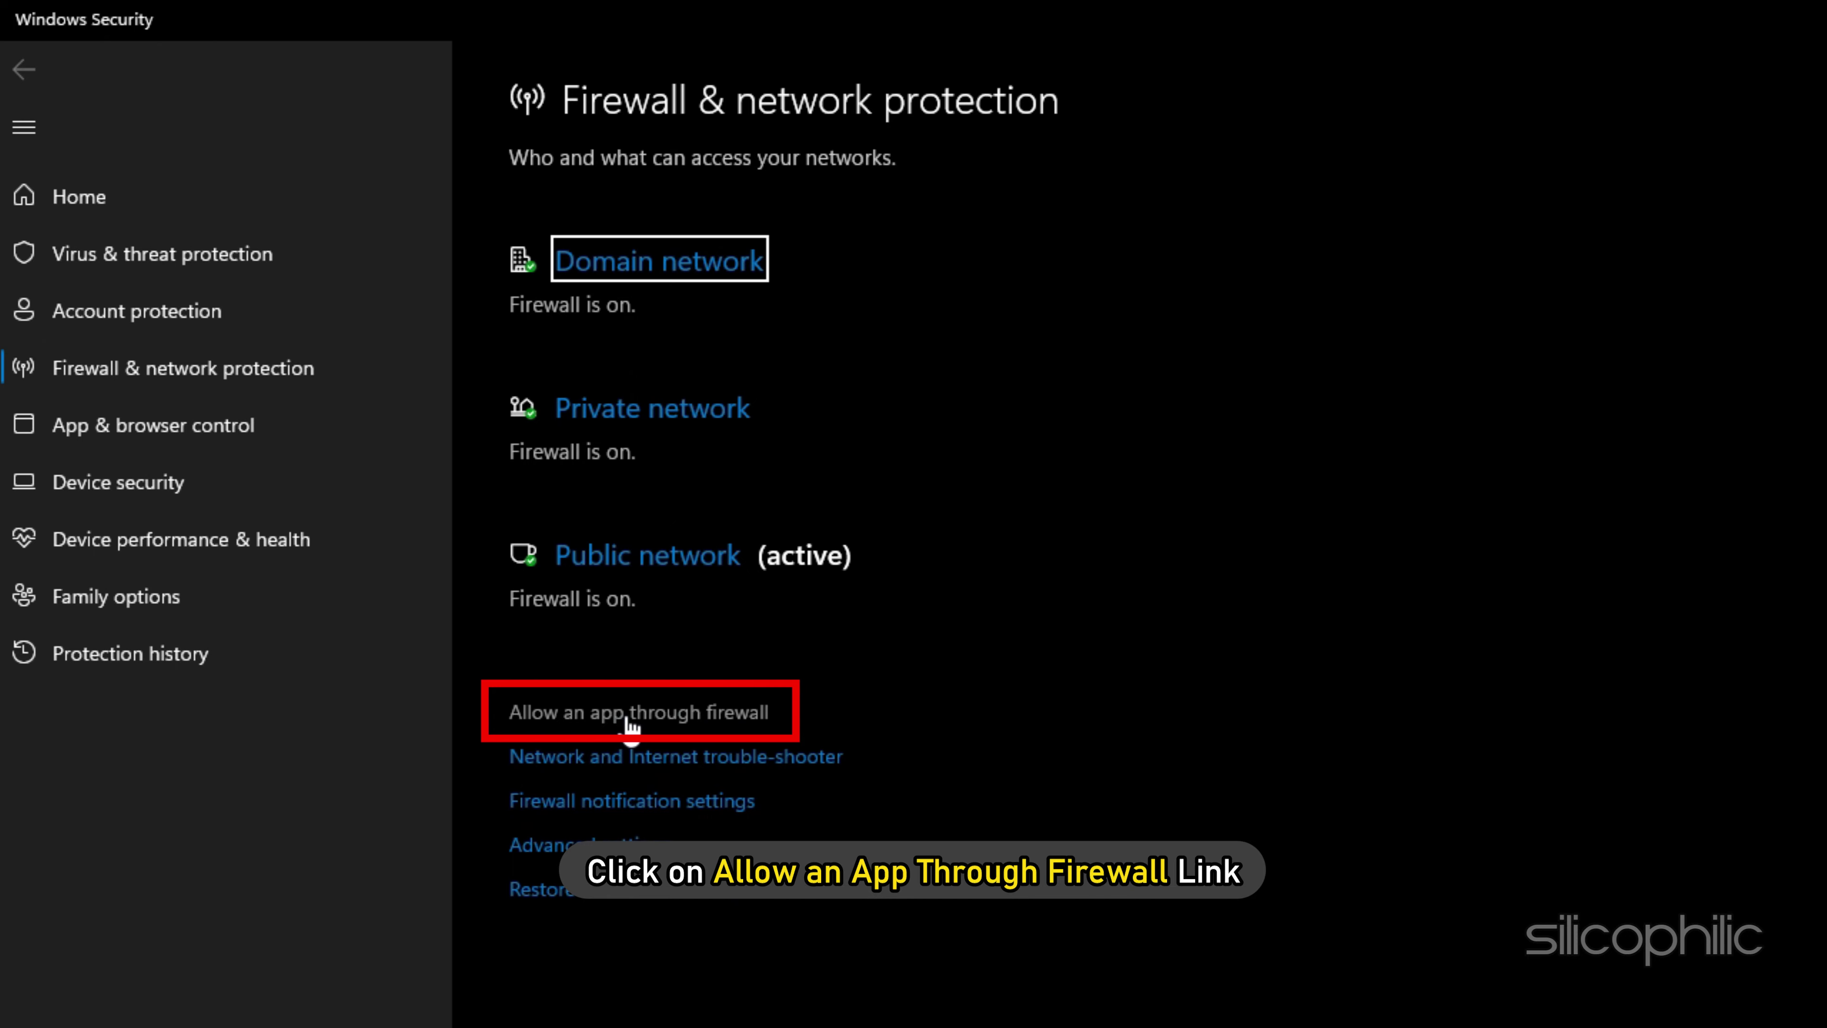
Step: Tick Party Animals in the firewall's allowed apps list and save with OK
left_click(676, 714)
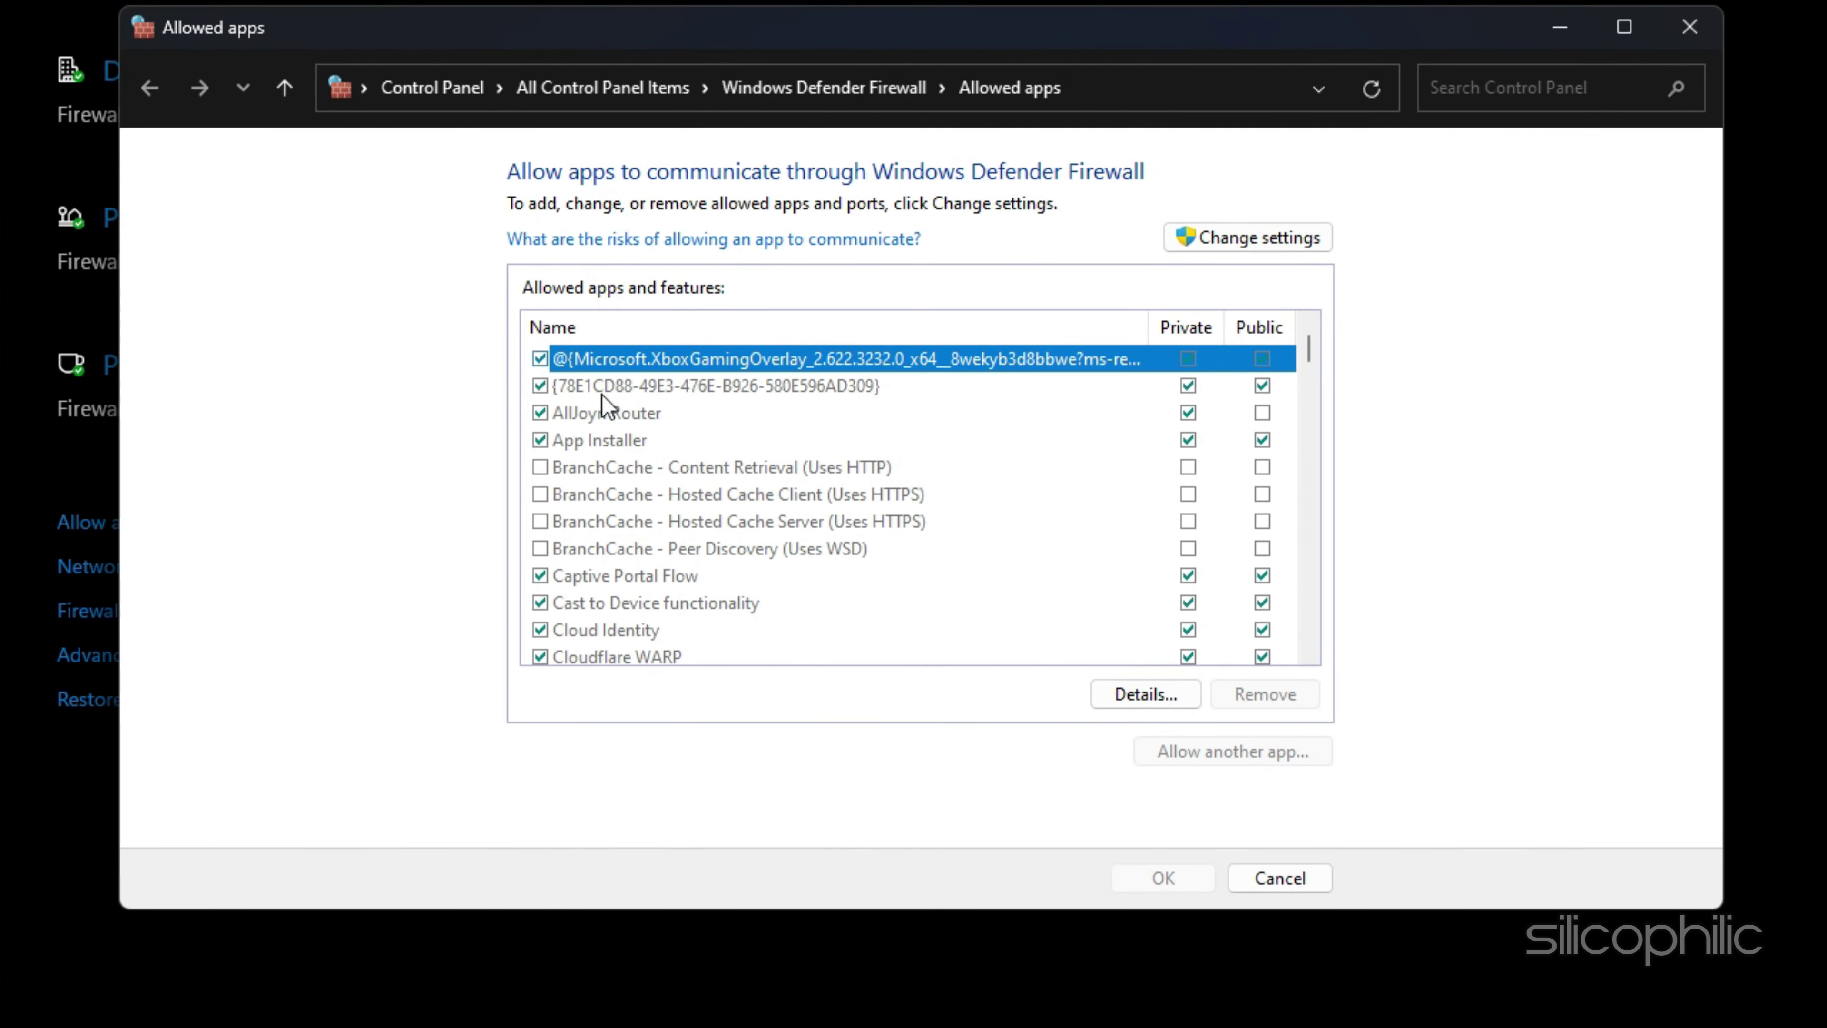
left_click(1246, 238)
scroll(699, 580, "down", 20)
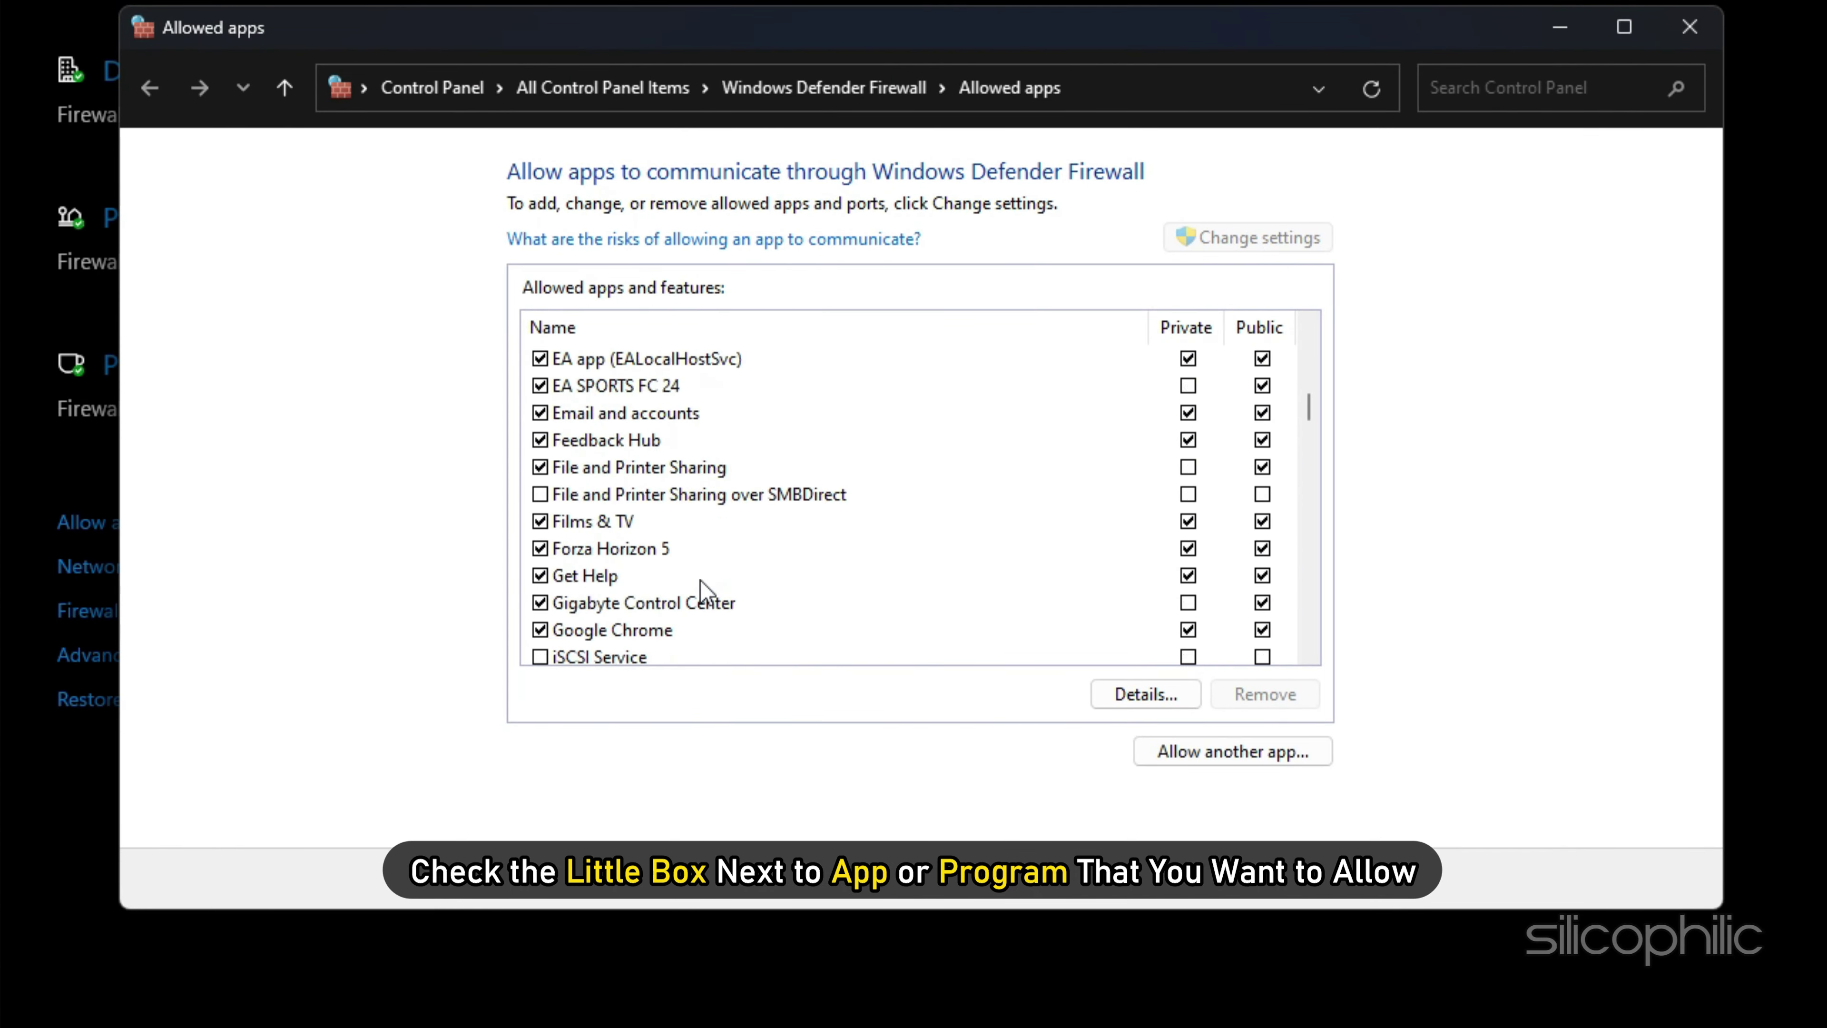
scroll(699, 580, "down", 5)
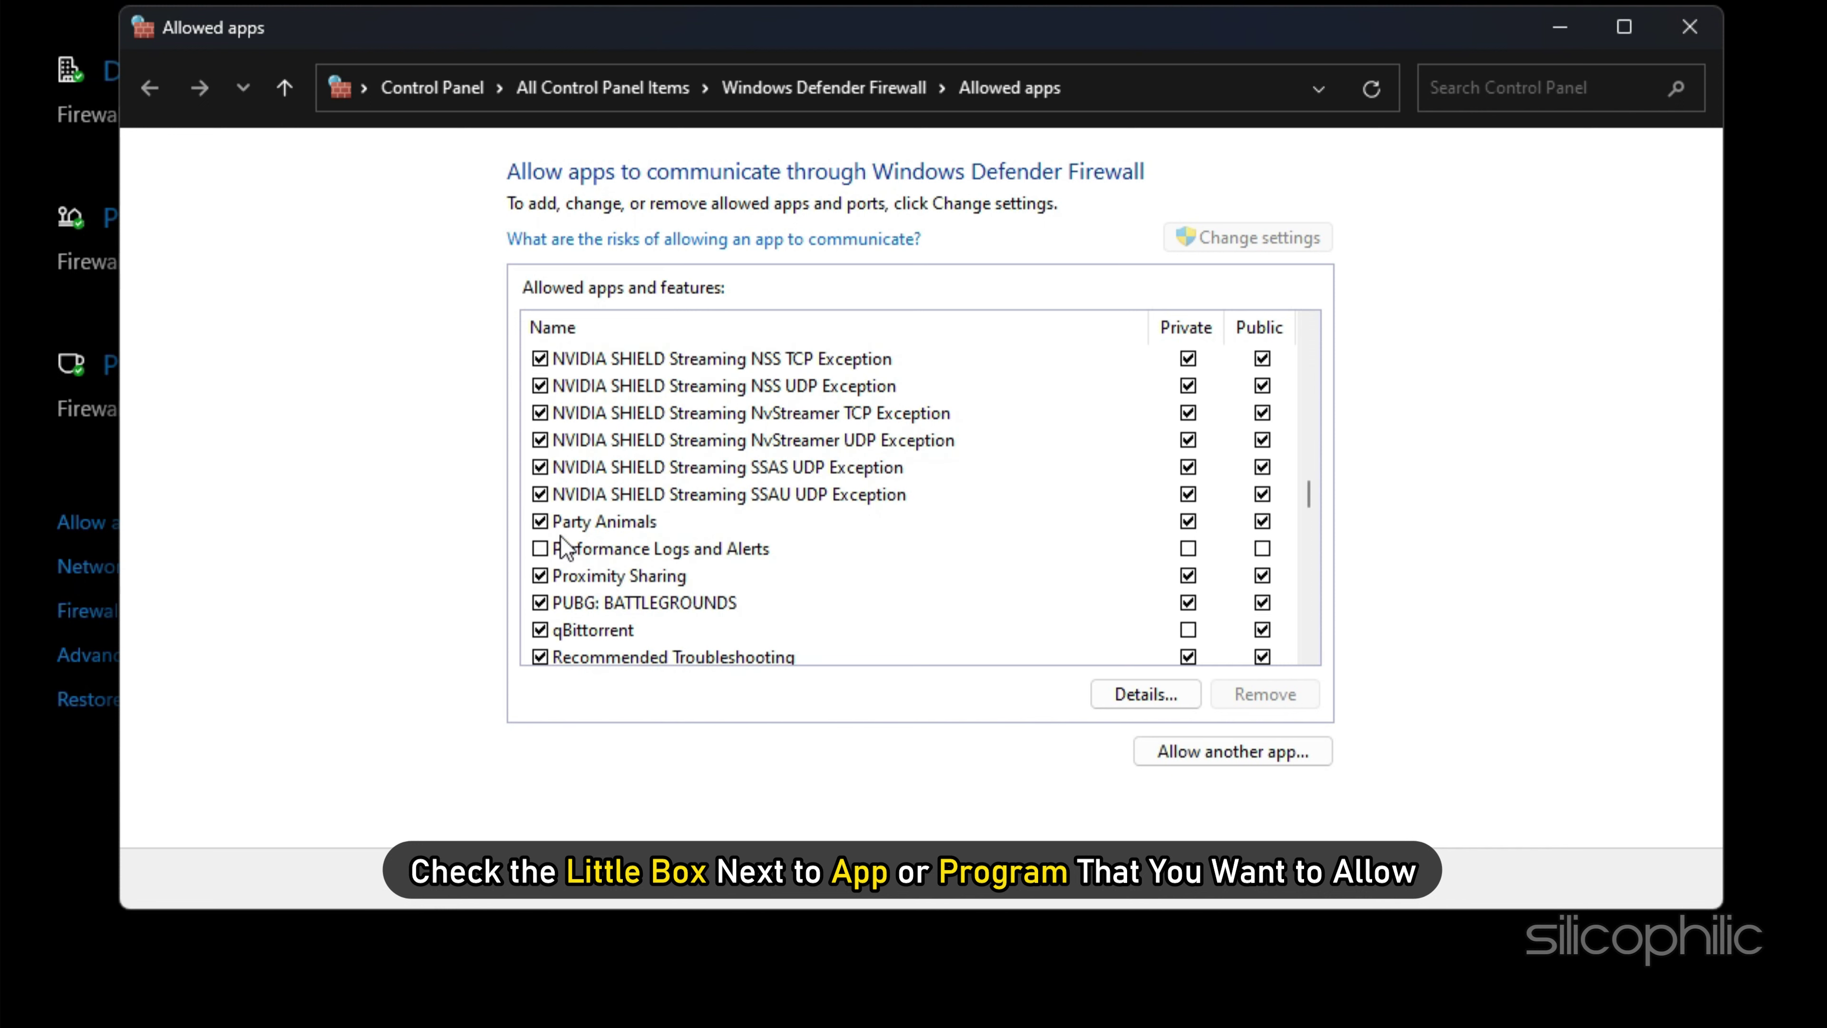
left_click(538, 522)
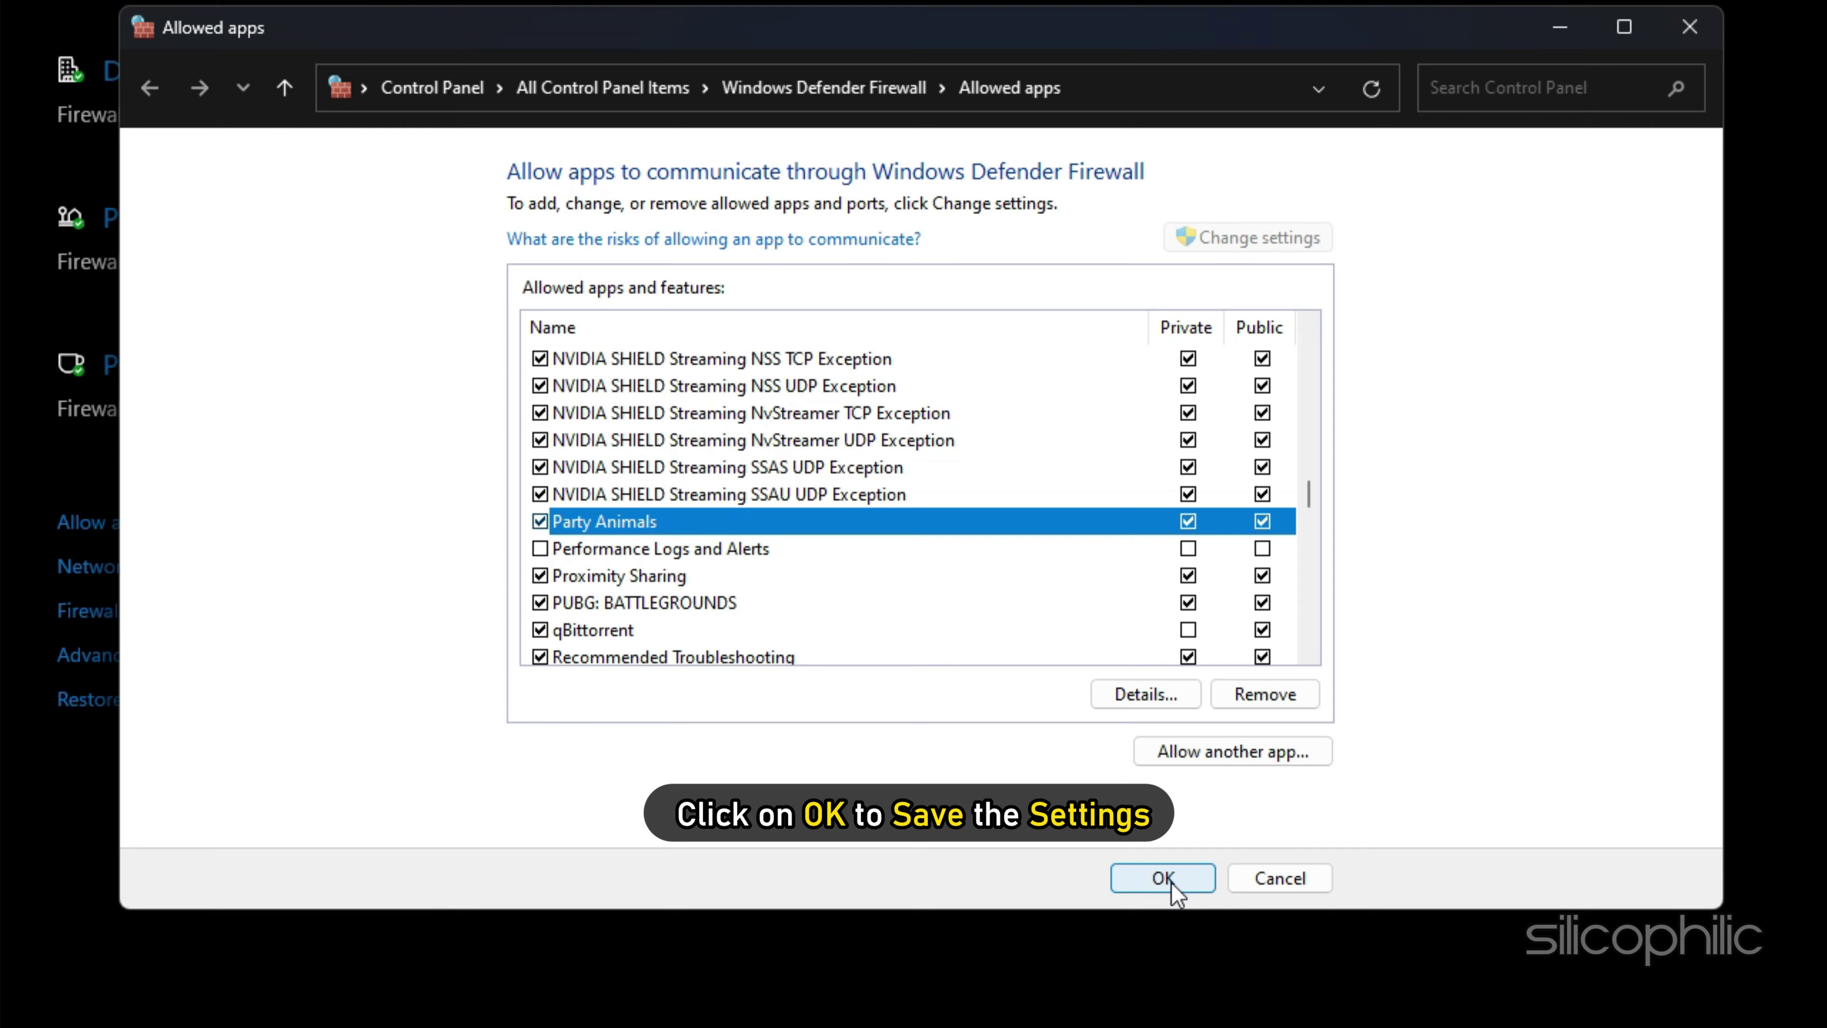
left_click(1164, 878)
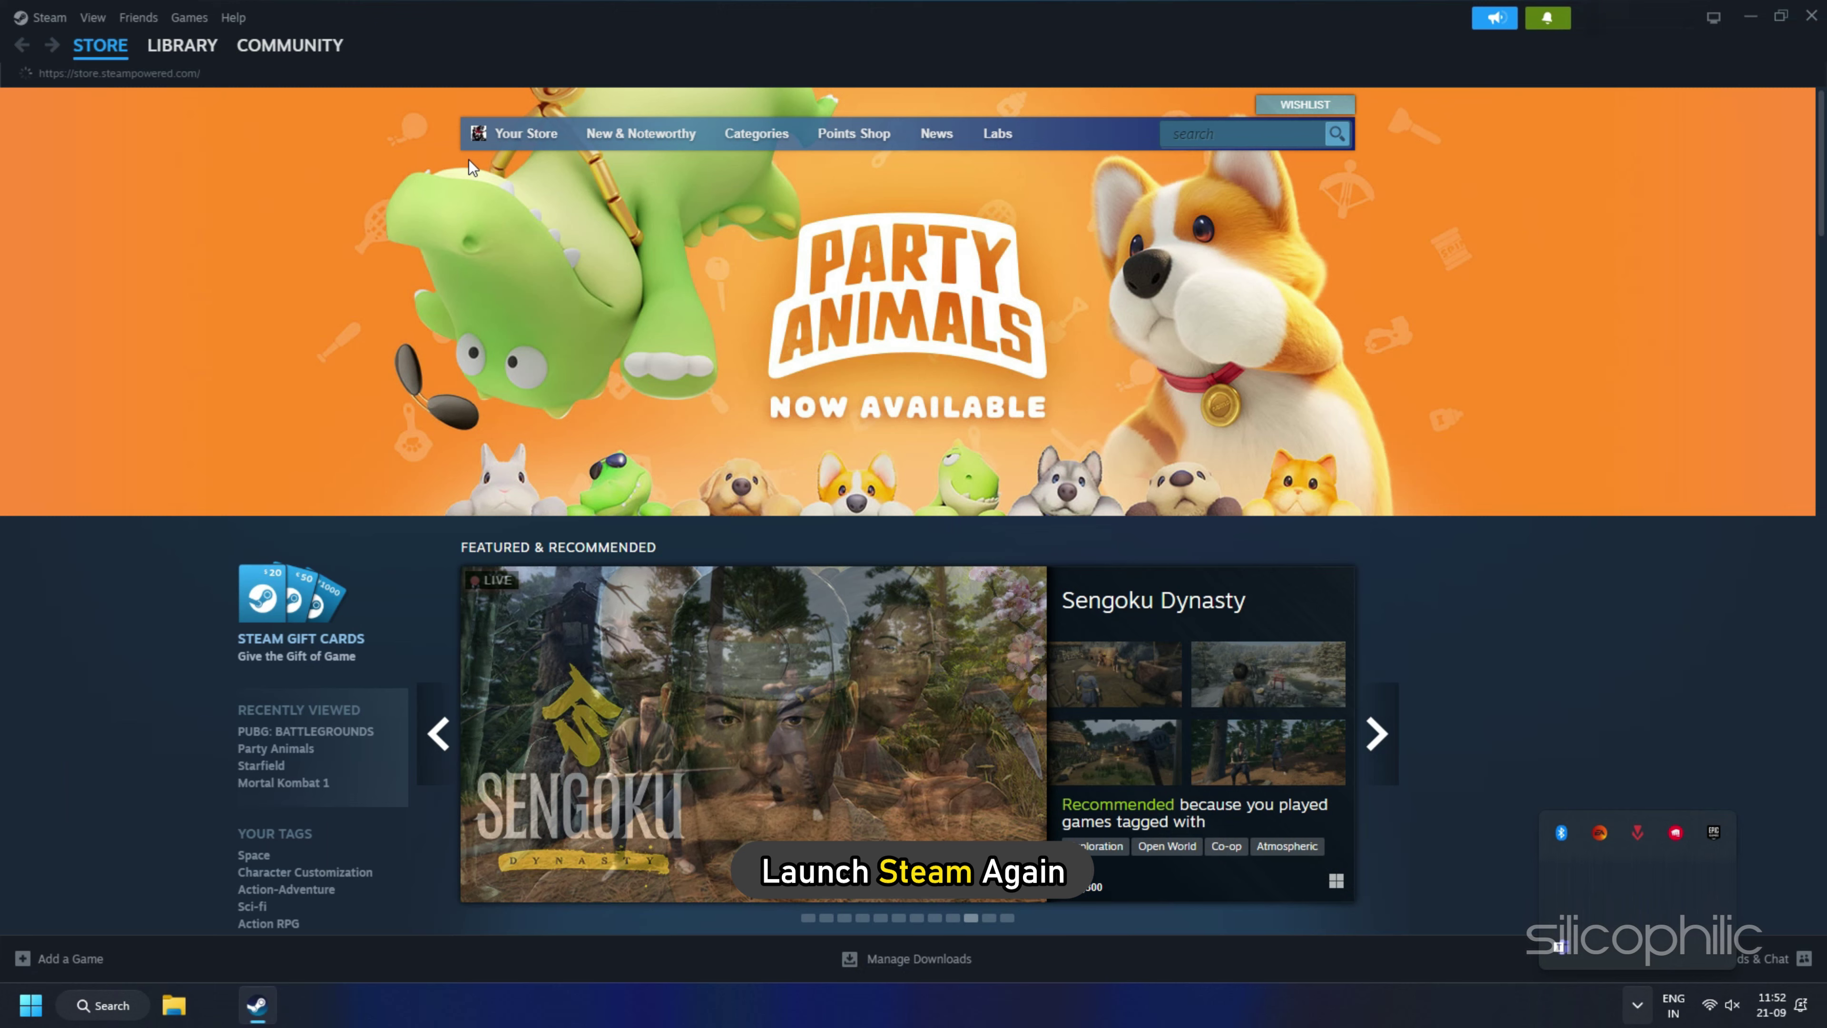
Step: Open Party Animals' Properties from the Library and run Verify integrity of game files
mouse_move(200, 58)
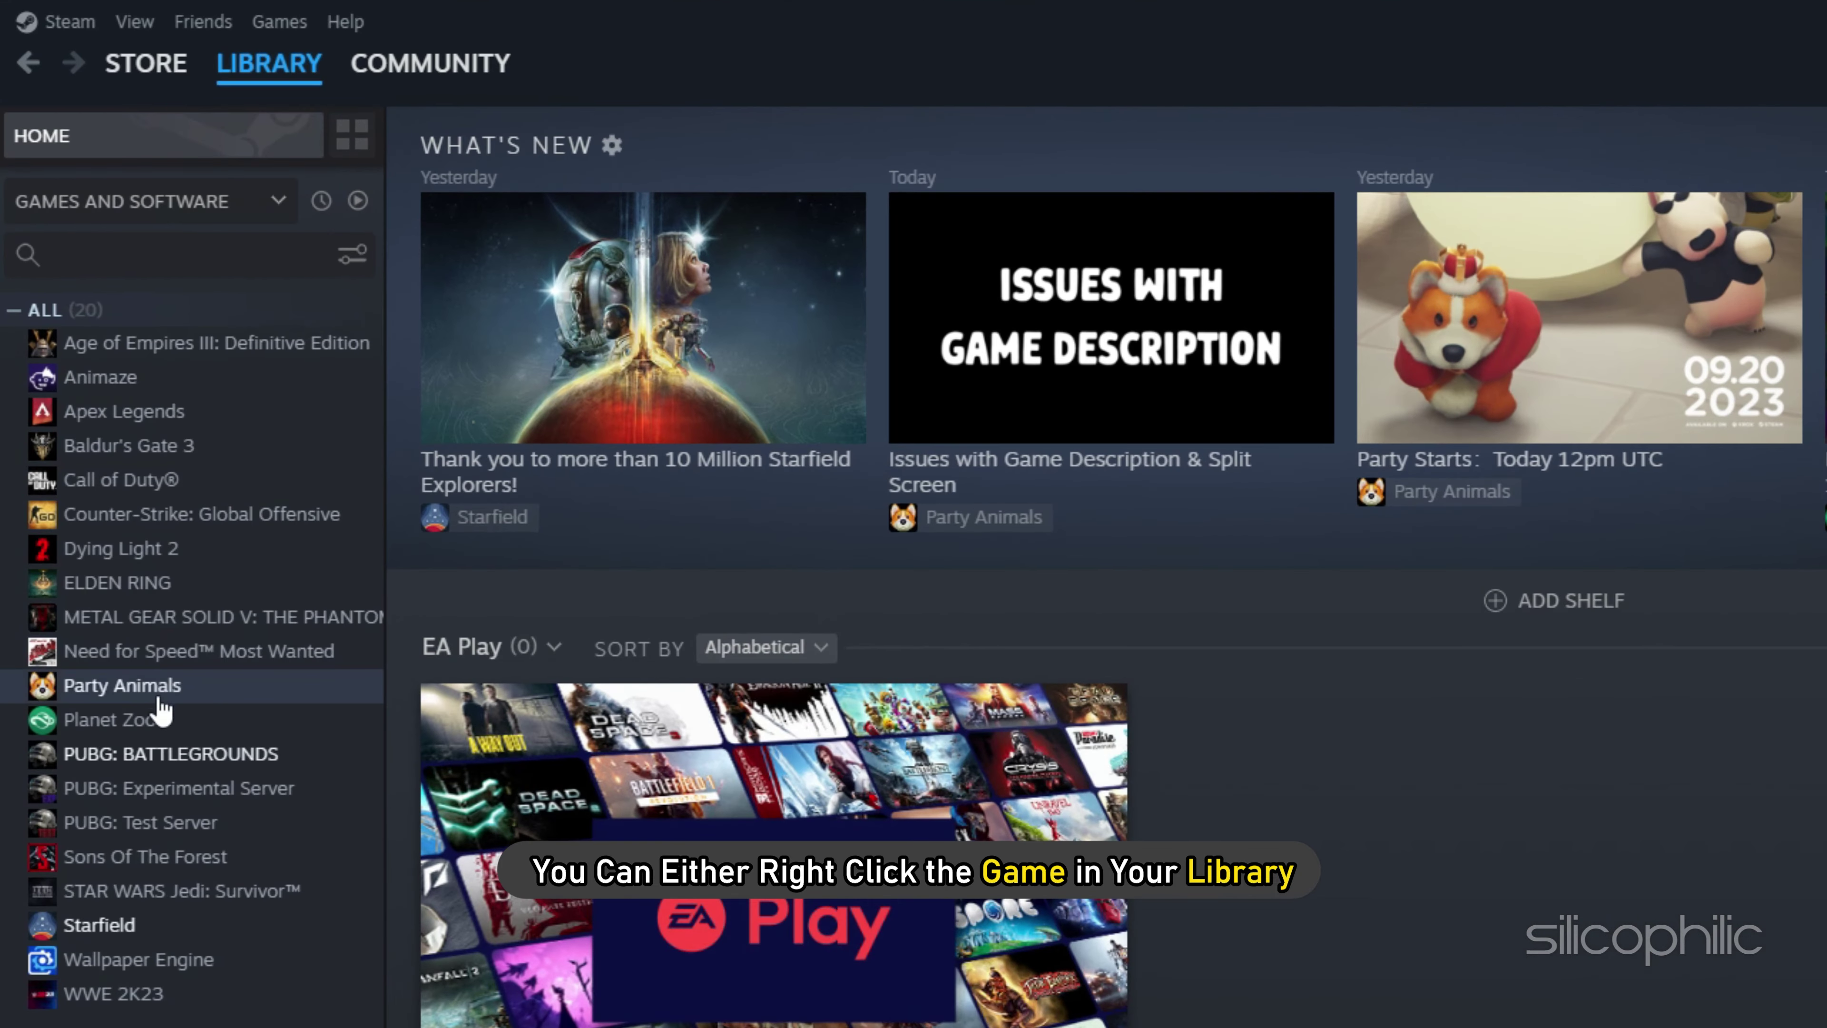
left_click(177, 596)
right_click(180, 598)
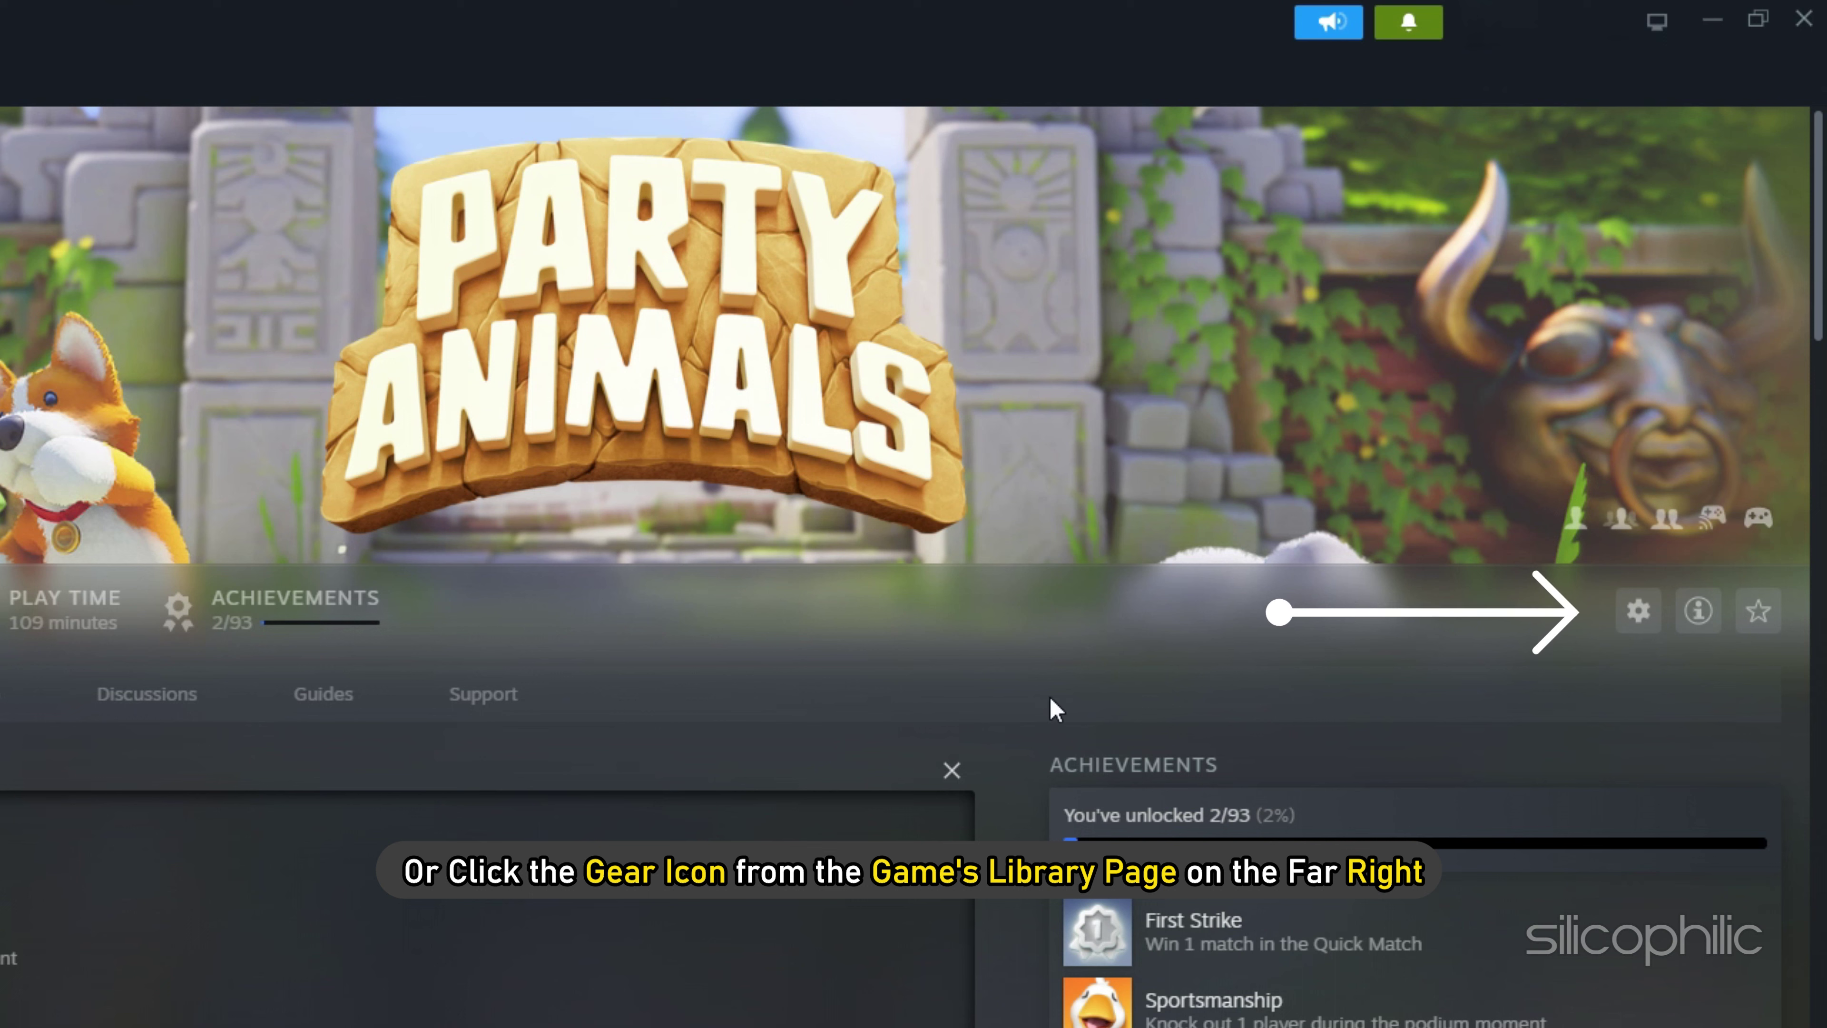
left_click(1639, 613)
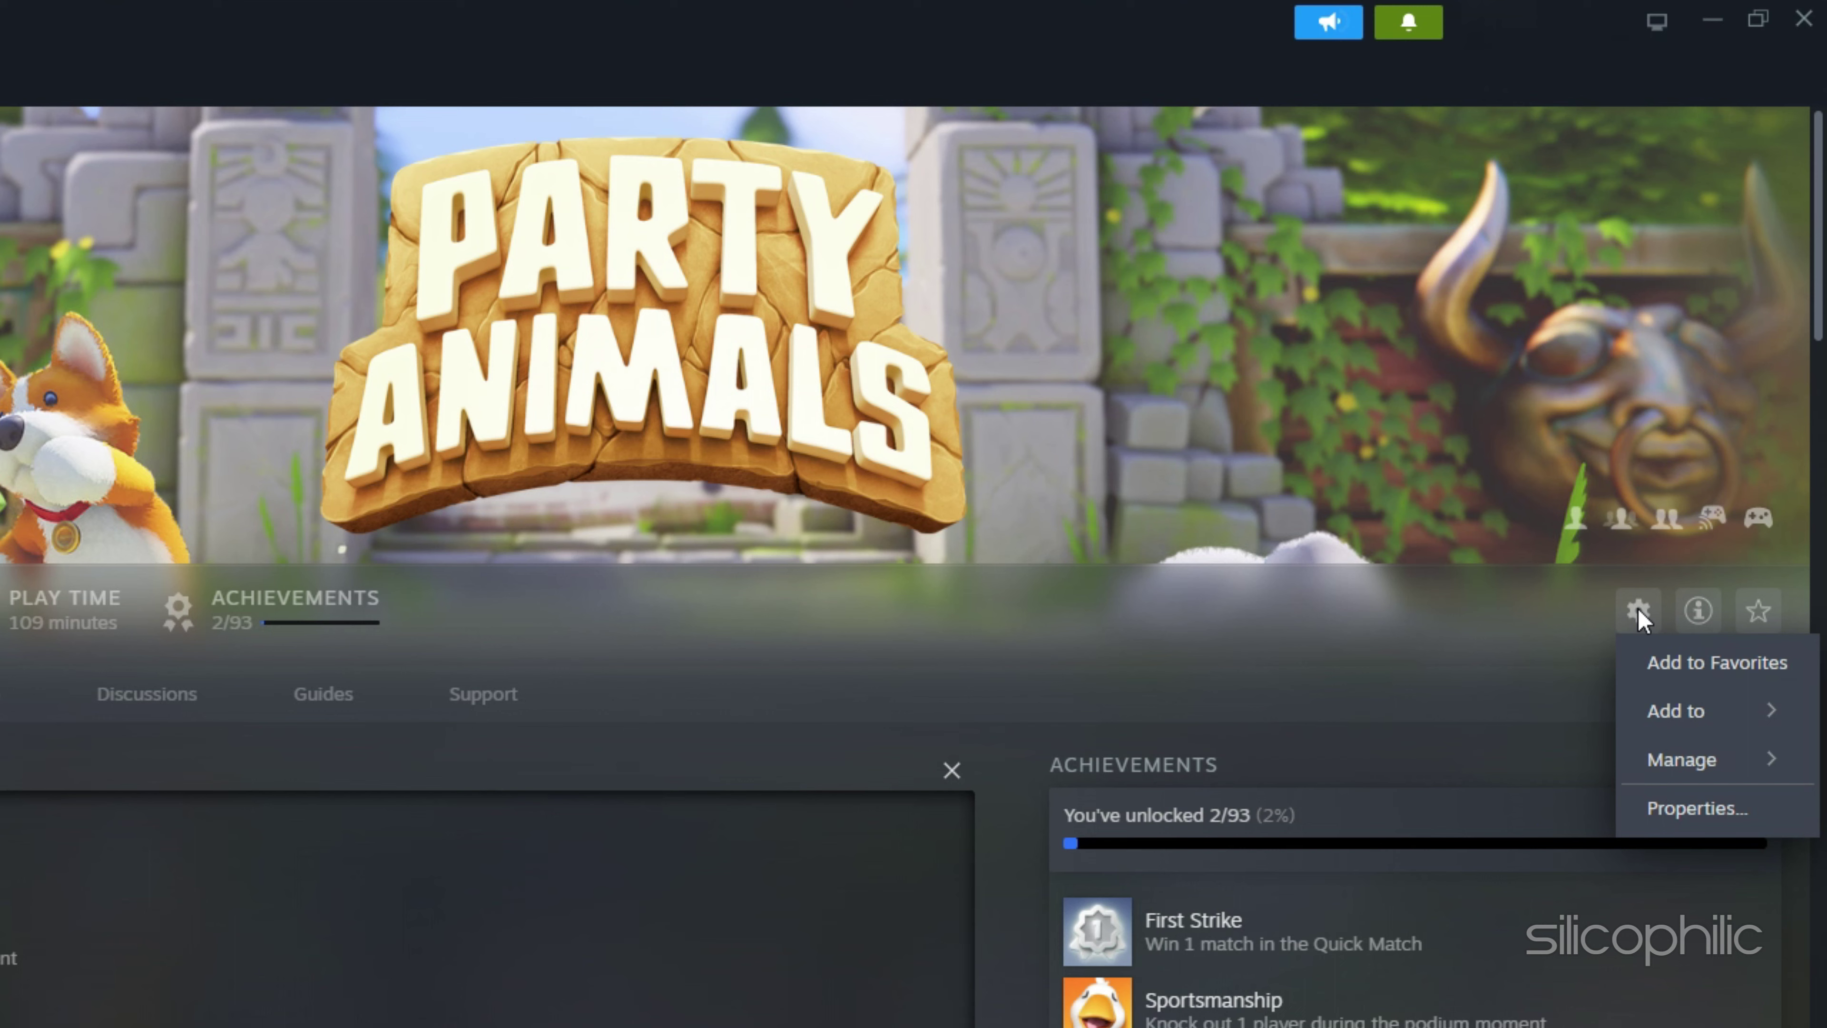
left_click(1684, 809)
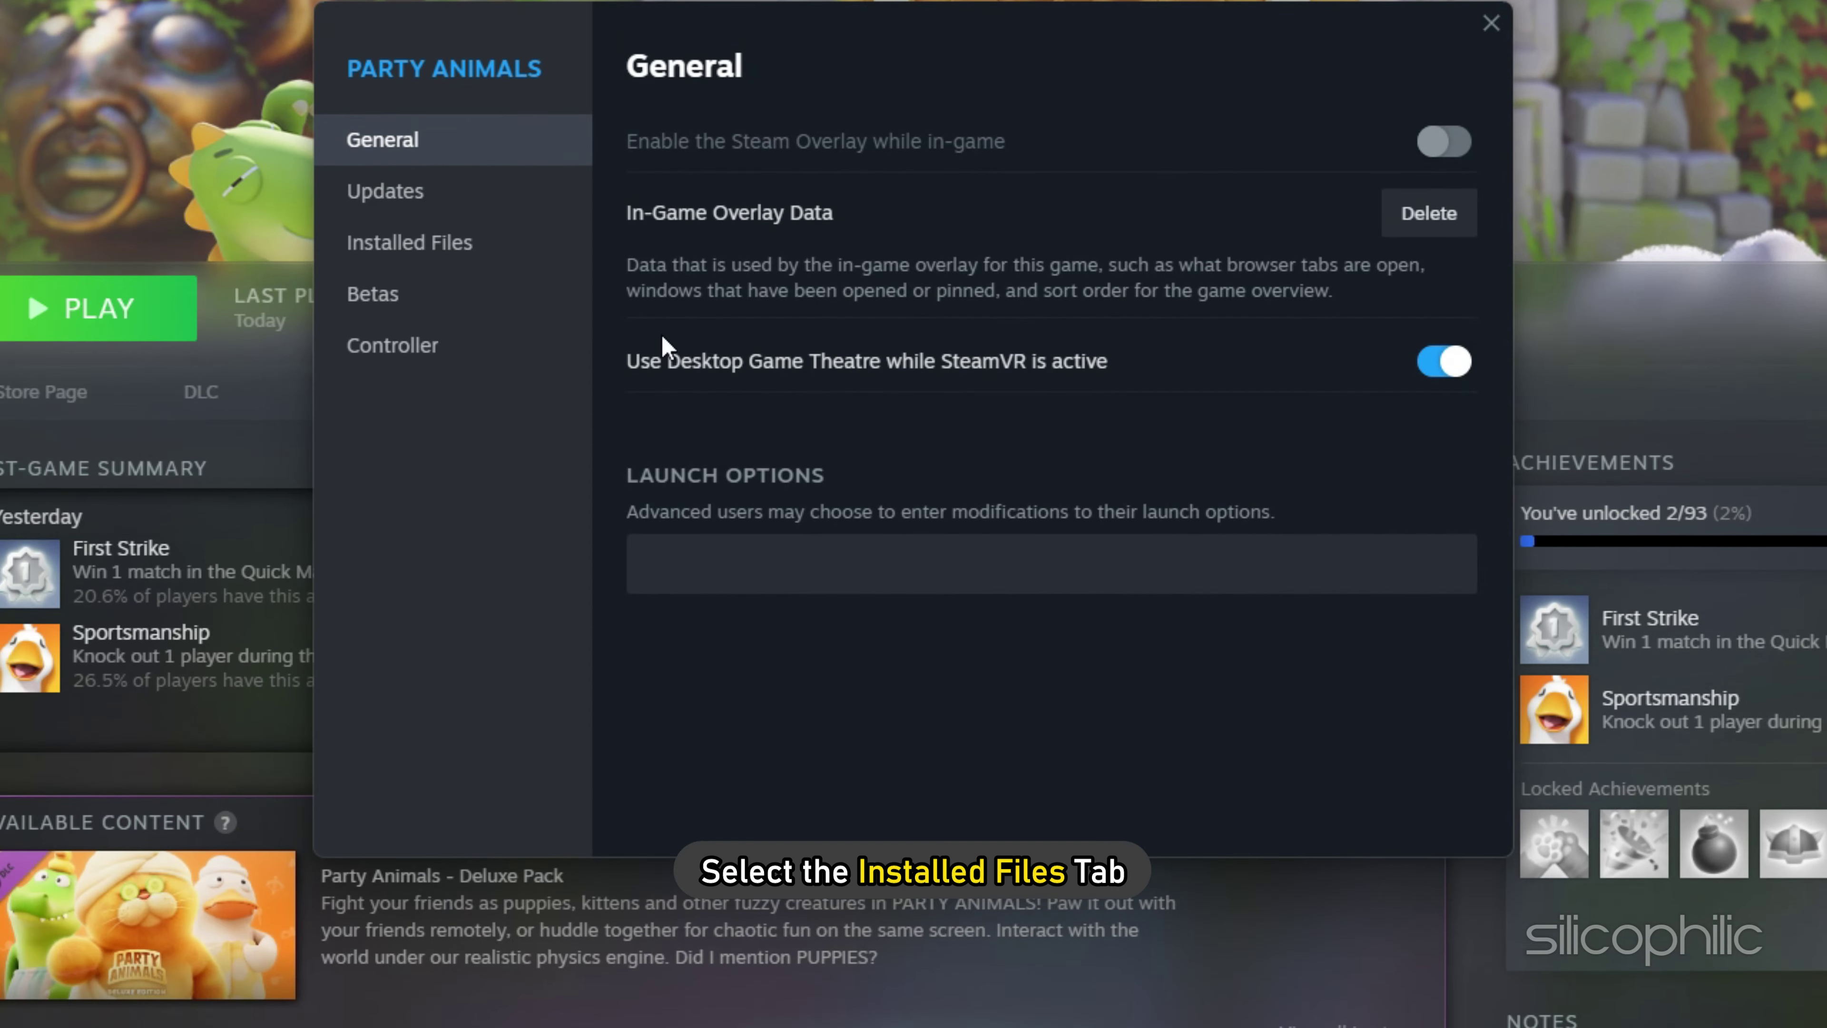
left_click(428, 251)
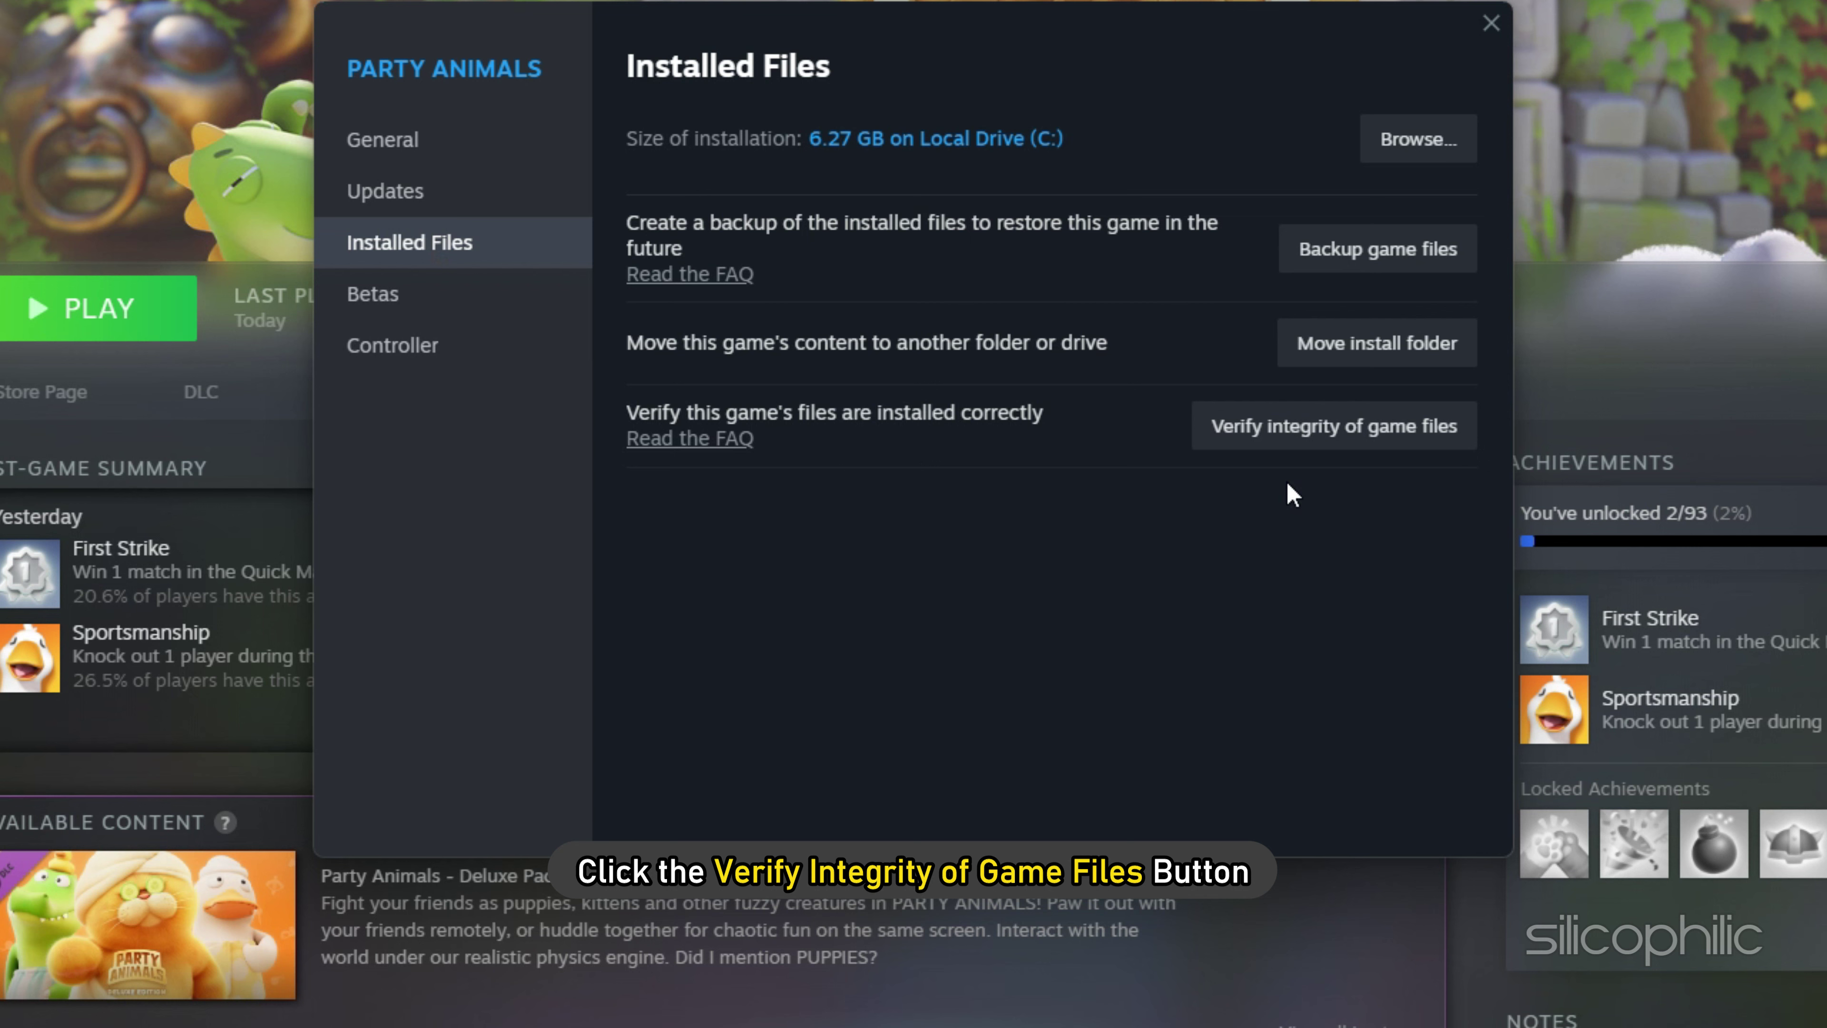
left_click(1322, 441)
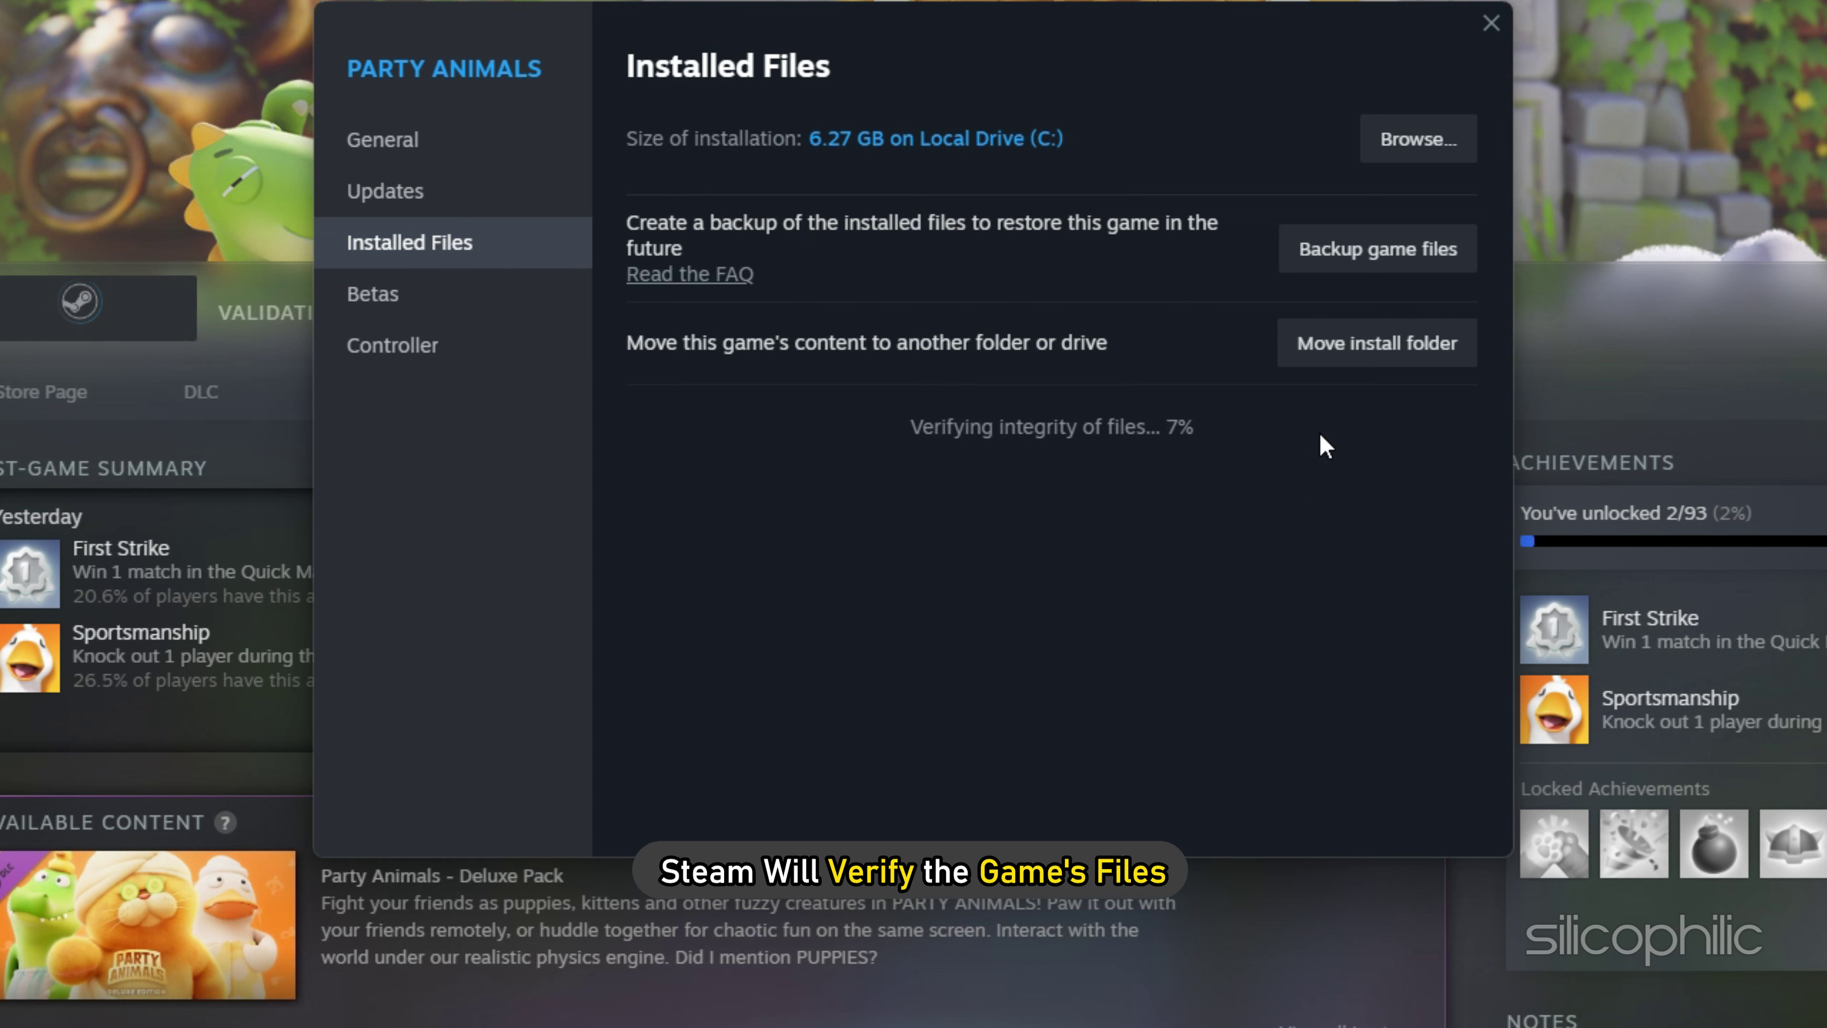